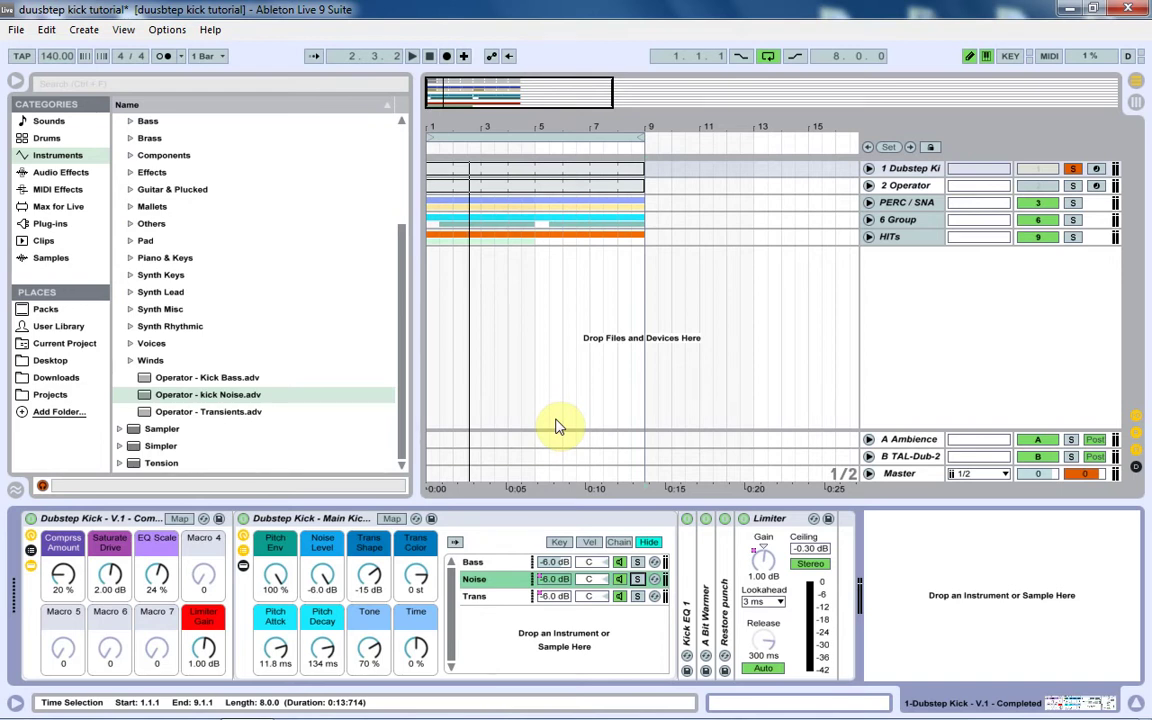
Start and stop playback to listen to the kick layer.
{"action": "key", "text": "space"}
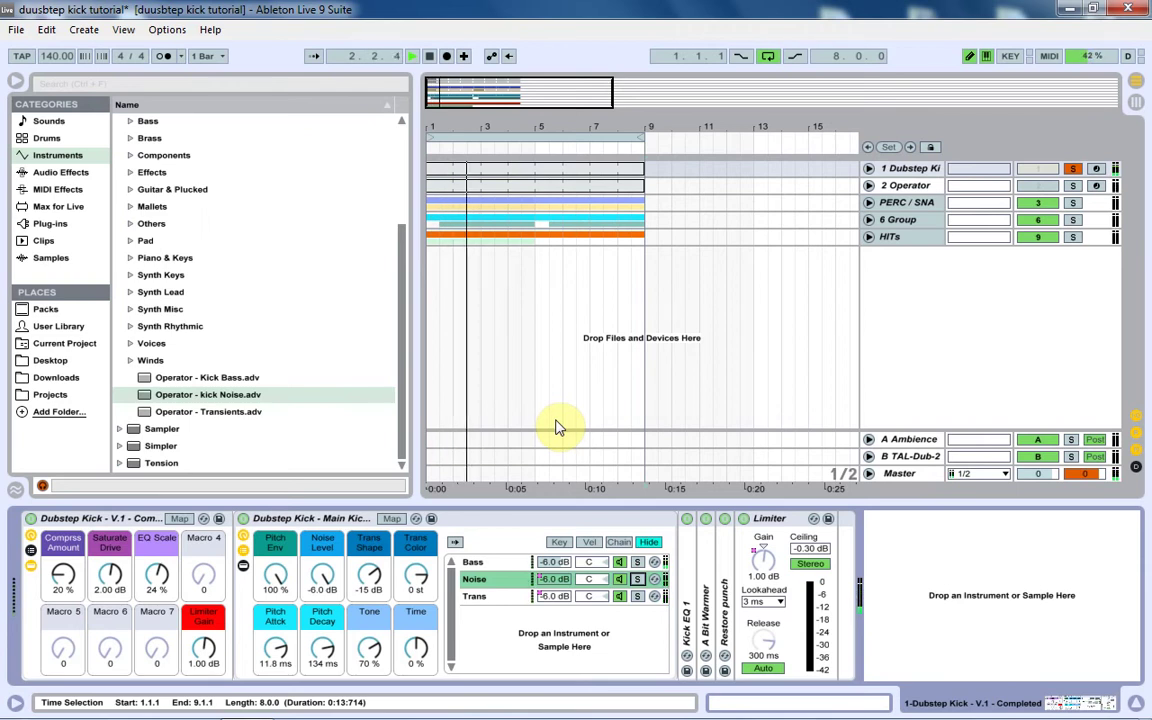
{"action": "key", "text": "space"}
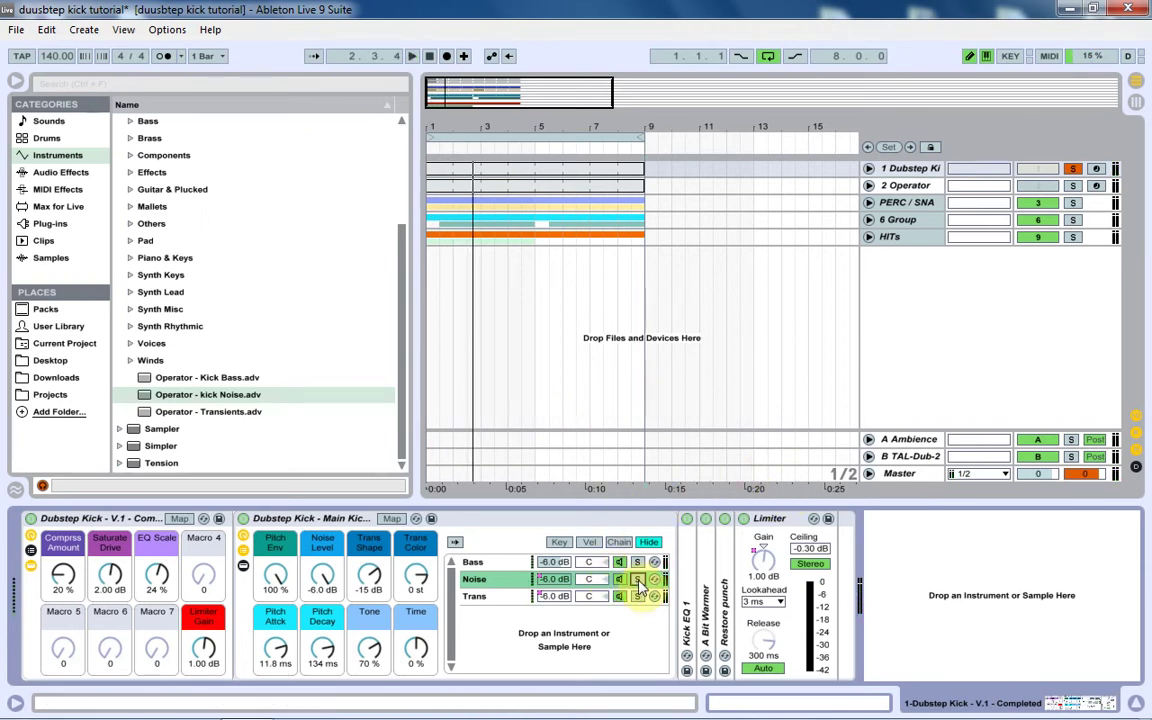
{"action": "key", "text": "space"}
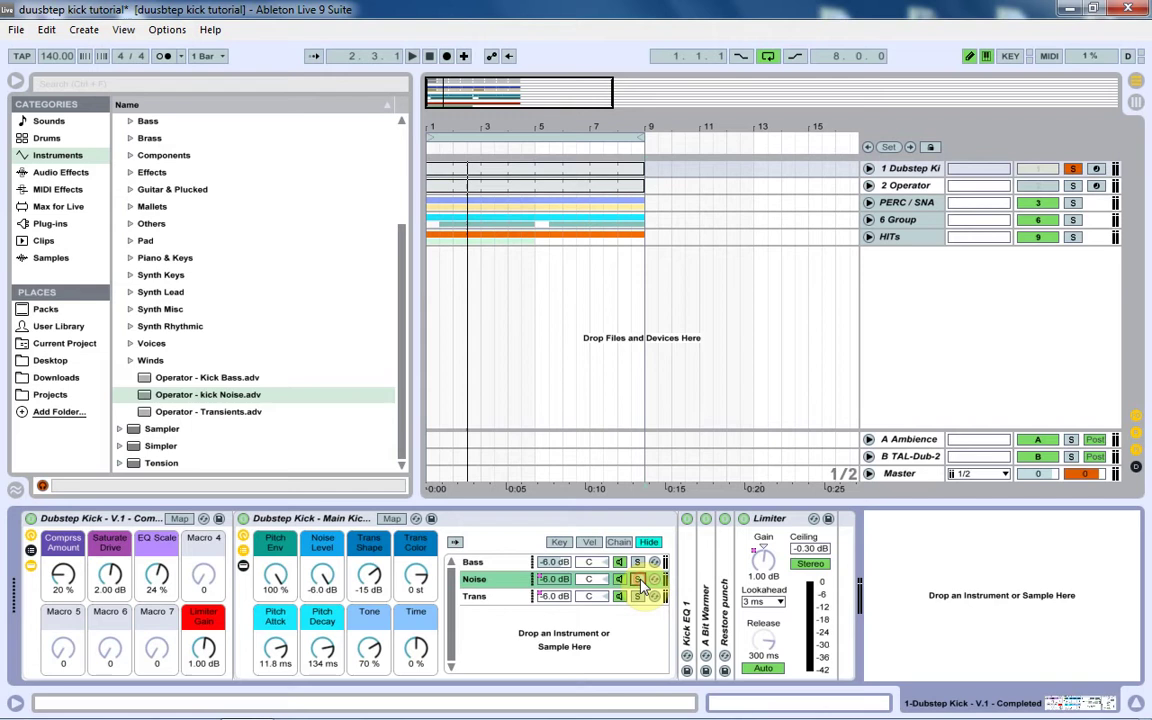
{"action": "key", "text": "space"}
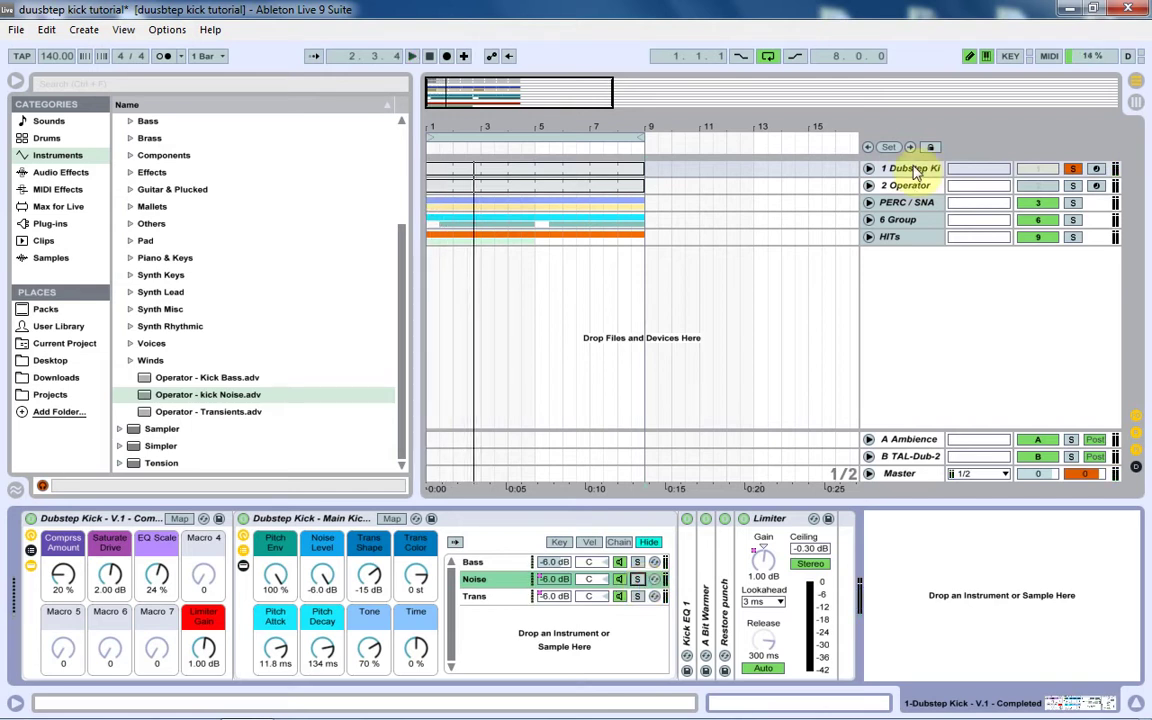
Turn off the Dubstep Kick rack and select the 2 Operator track, then play it.
{"action": "left_click", "coordinate": [31, 519]}
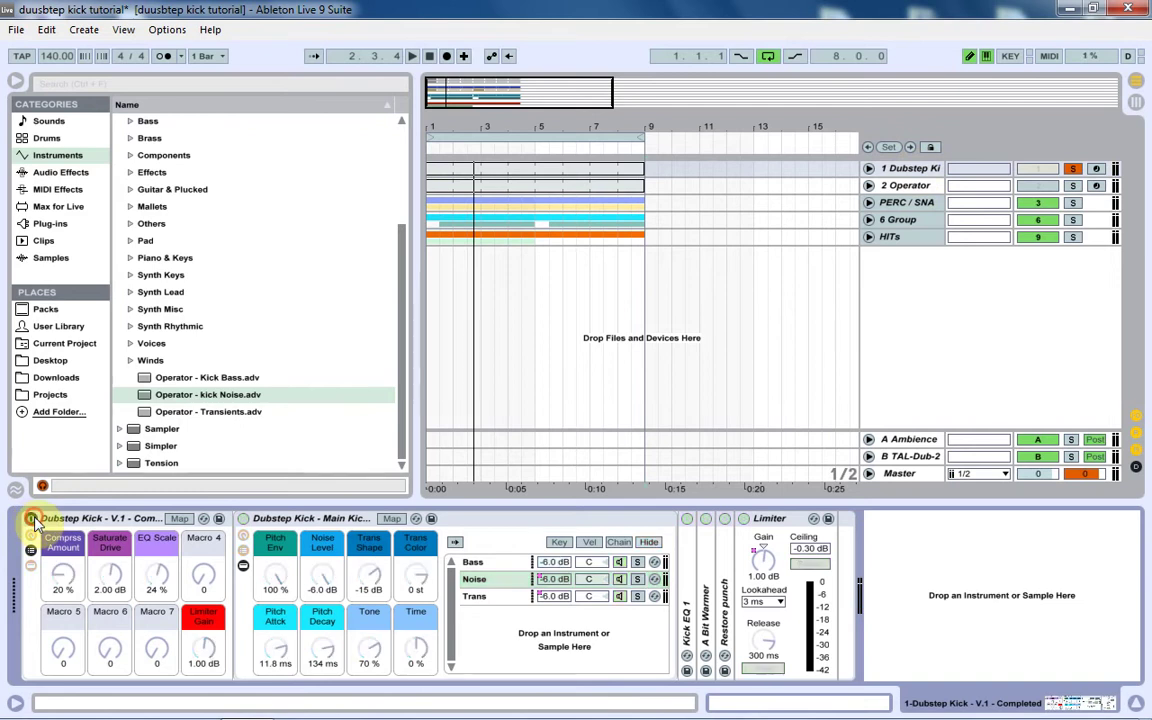
{"action": "left_click", "coordinate": [905, 186]}
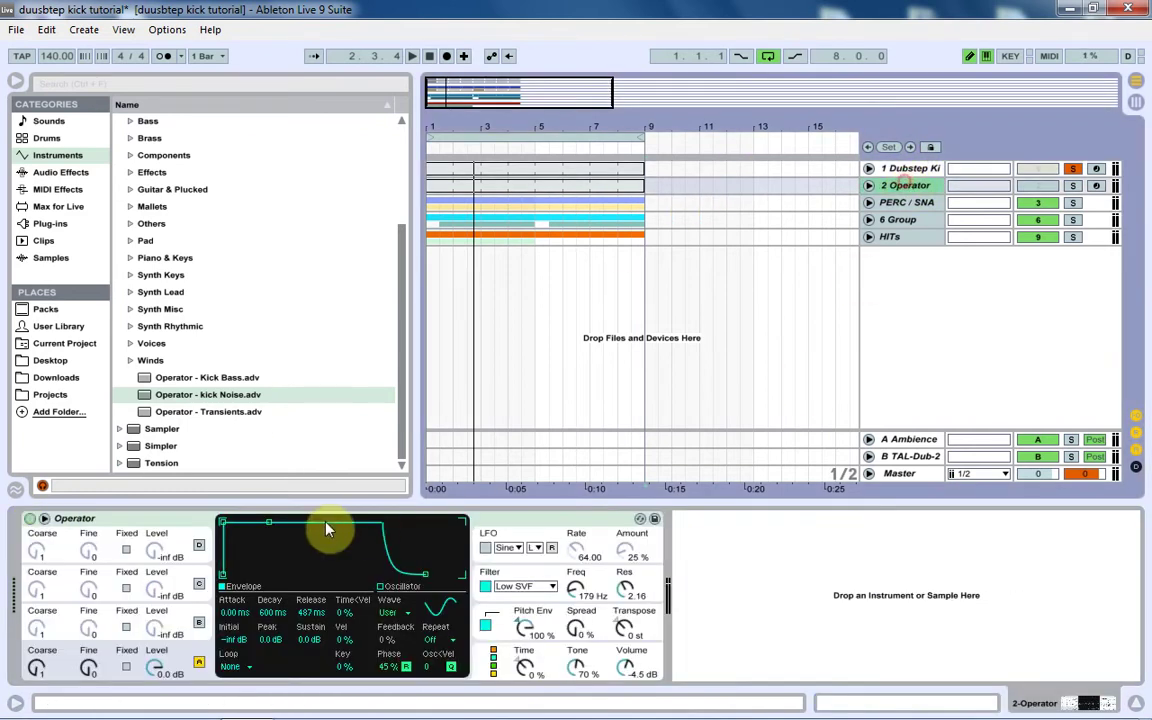
{"action": "left_click", "coordinate": [172, 529]}
{"action": "left_click", "coordinate": [737, 376]}
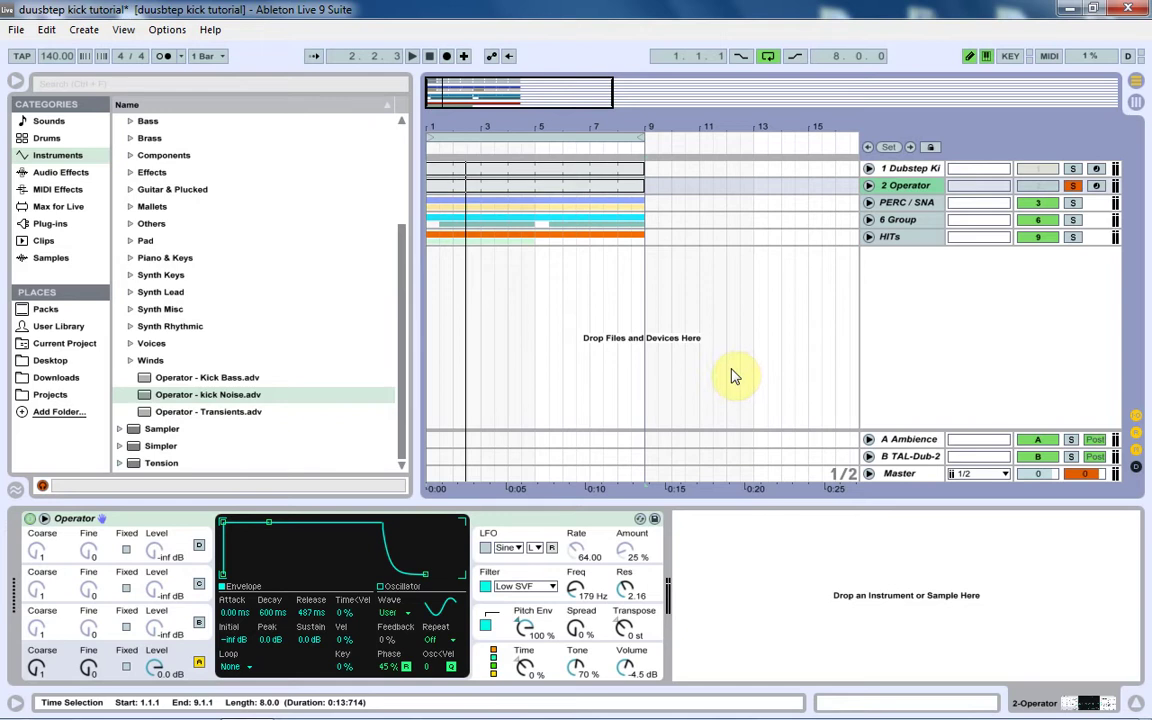
{"action": "key", "text": "space"}
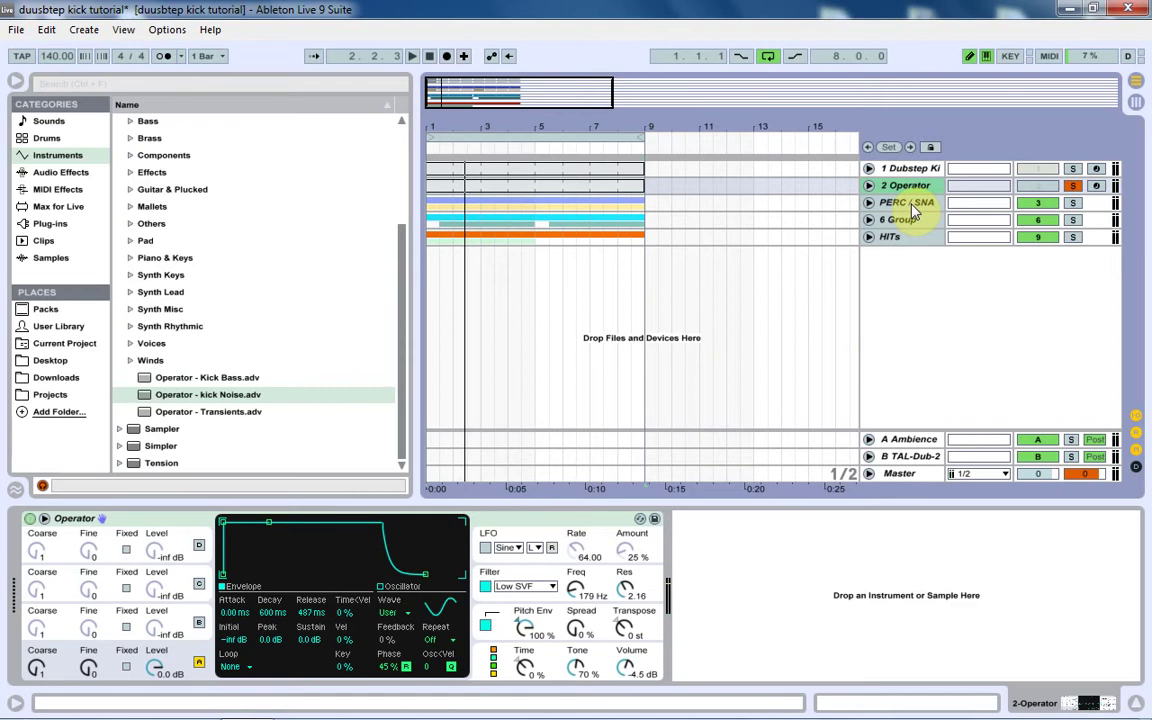
Duplicate 2 Operator as 3 Operator, solo it, and load a default Operator onto it.
{"action": "key", "text": "ctrl+d"}
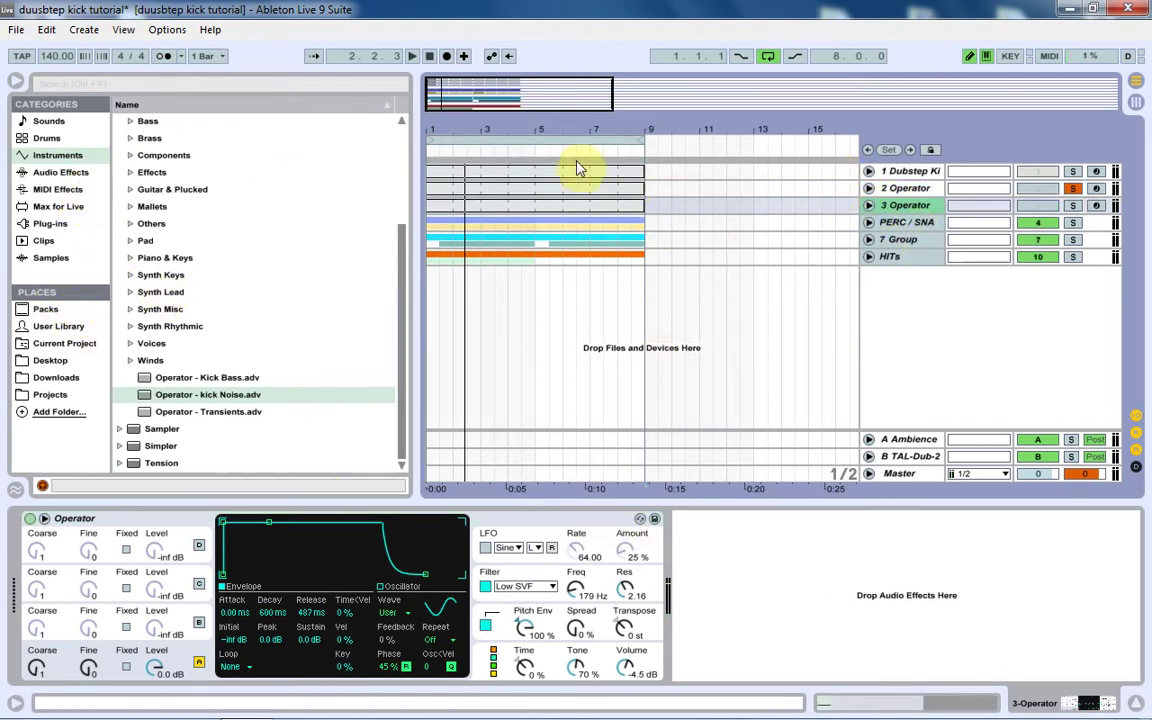
{"action": "left_click", "coordinate": [1072, 205]}
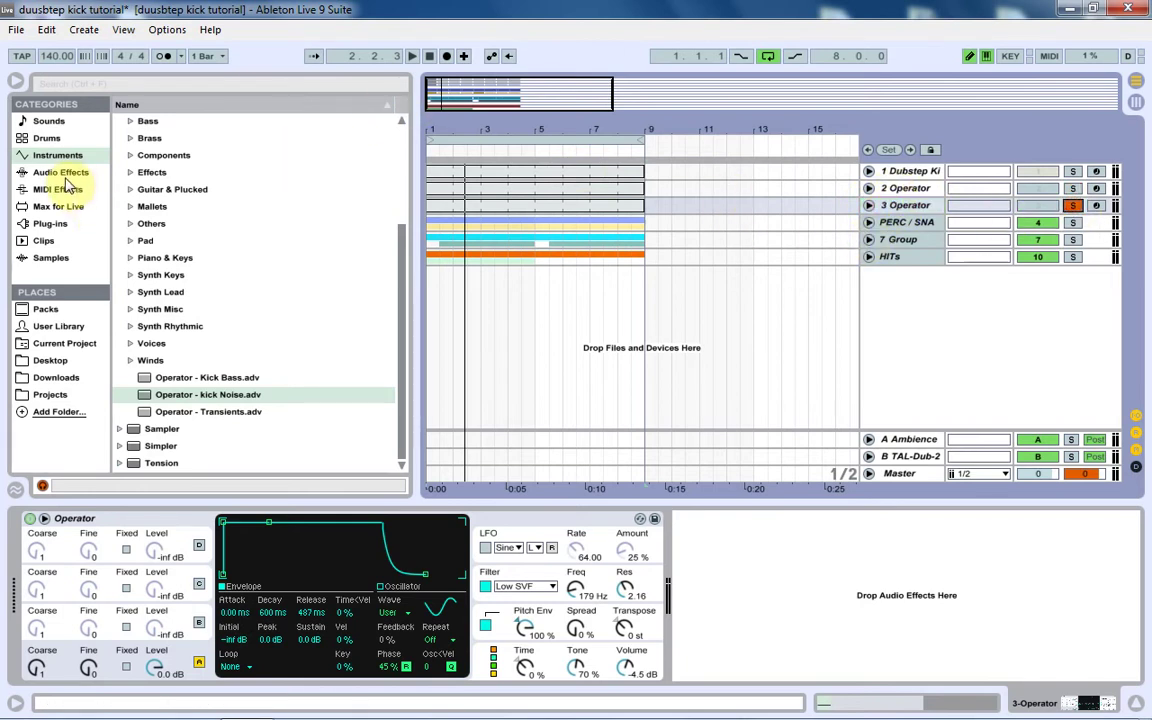
{"action": "scroll", "coordinate": [165, 300], "scroll_direction": "up", "scroll_amount": 5}
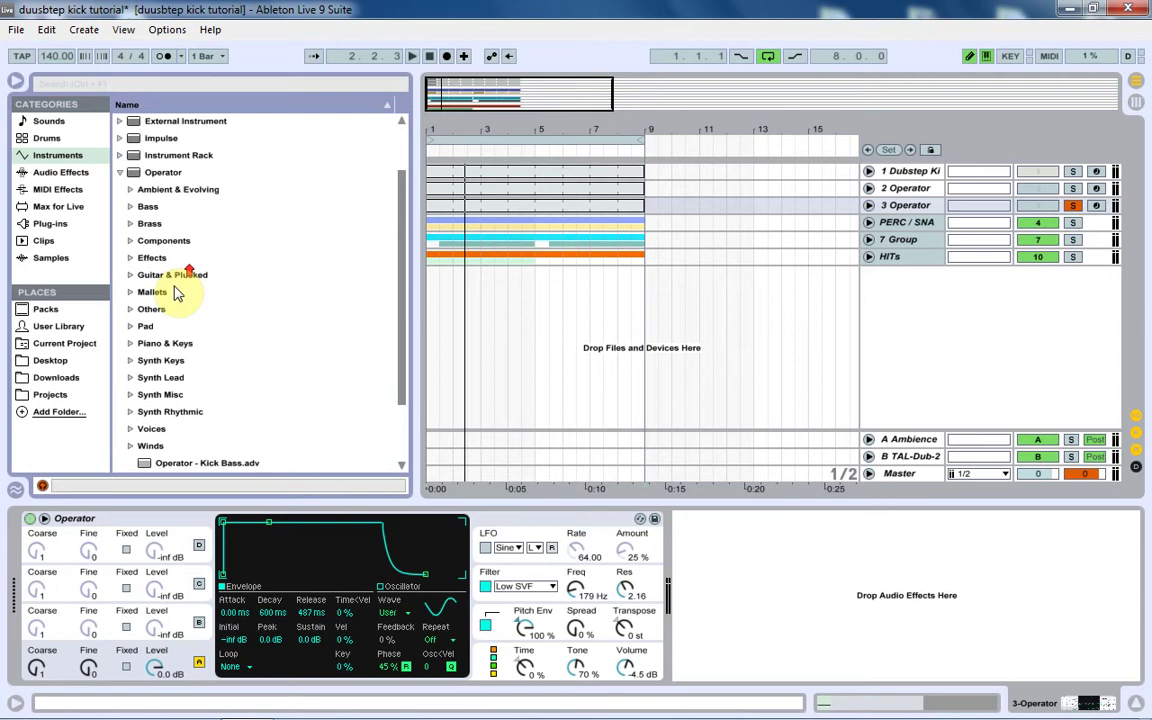
{"action": "left_click_drag", "start_coordinate": [155, 250], "coordinate": [172, 560]}
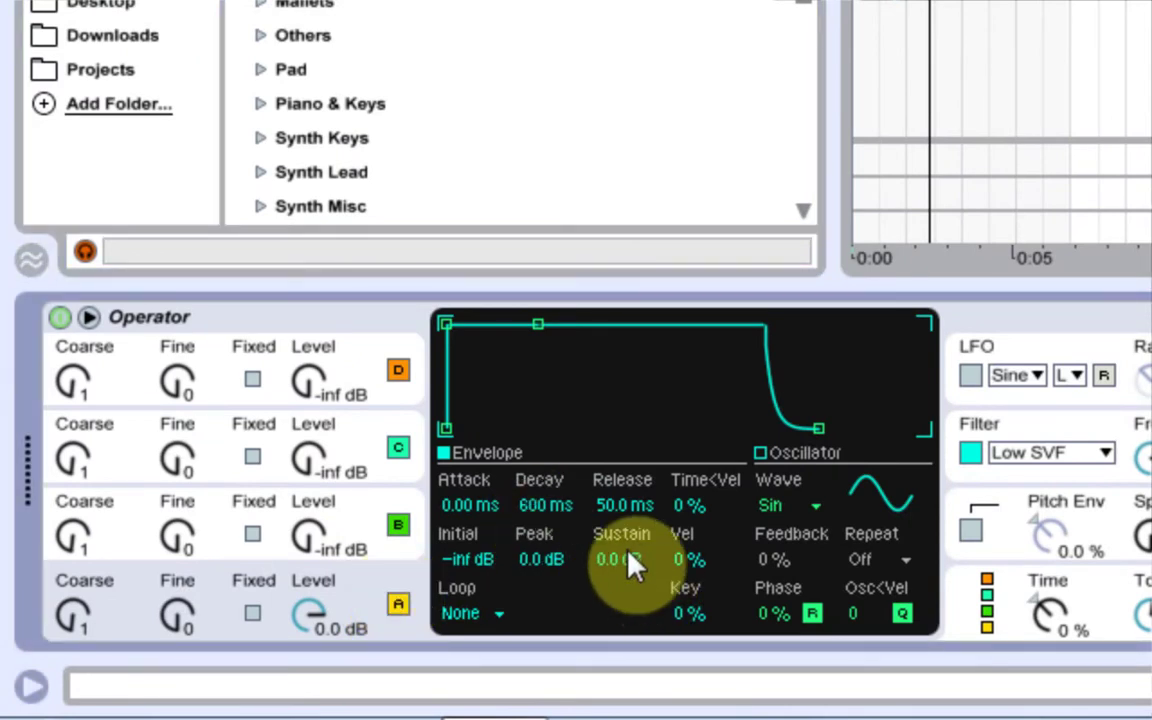
Set oscillator A's sustain to -inf dB and decay to 447 ms, and raise Operator's volume to about -4.5 dB.
{"action": "left_click_drag", "start_coordinate": [617, 557], "coordinate": [617, 640]}
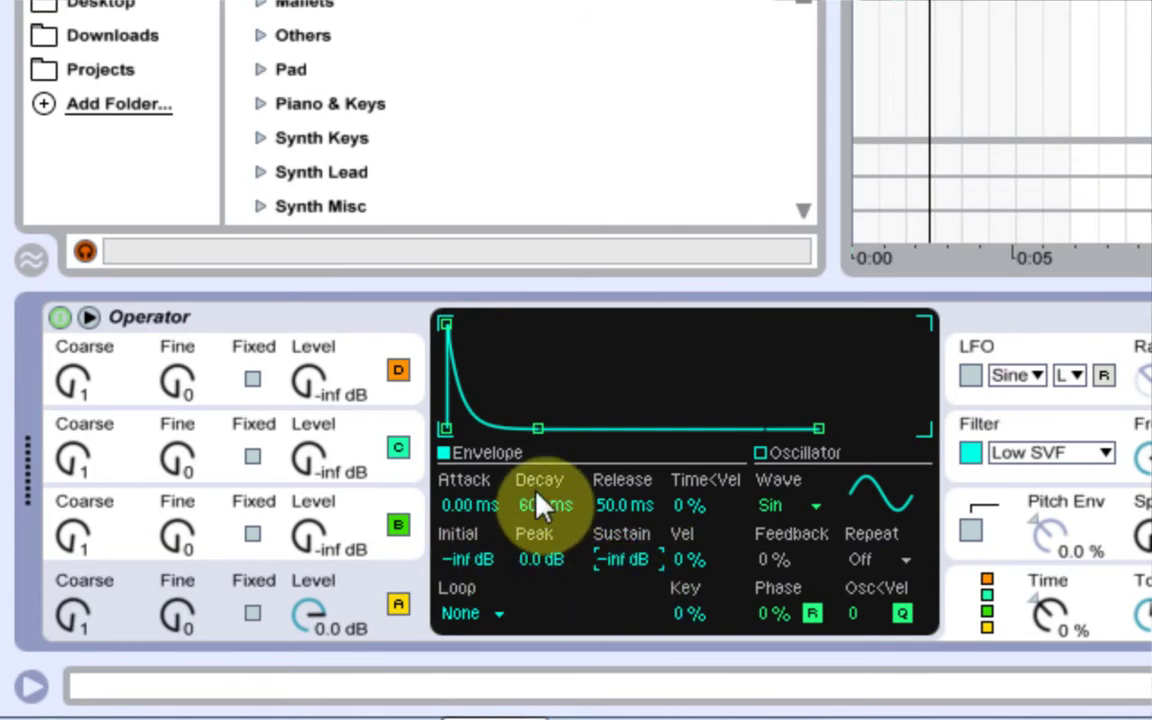
{"action": "mouse_move", "coordinate": [545, 505]}
{"action": "left_mouse_down"}
{"action": "mouse_move", "coordinate": [545, 475]}
{"action": "mouse_move", "coordinate": [545, 508]}
{"action": "left_mouse_up"}
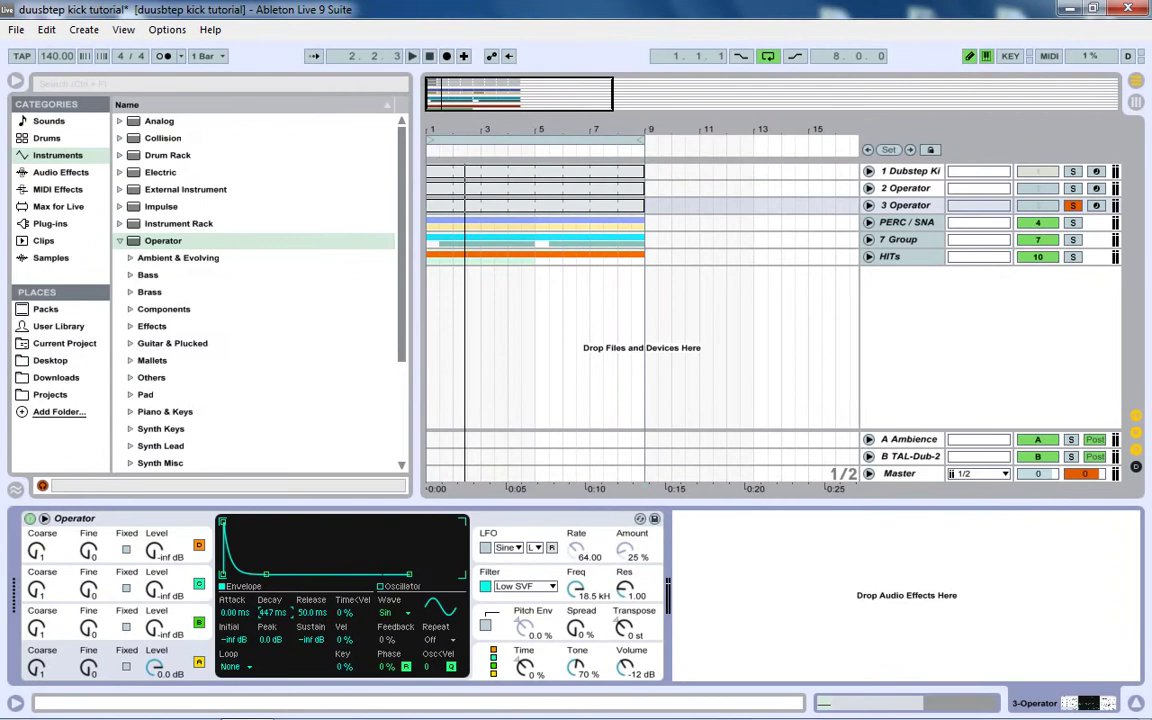
{"action": "left_click_drag", "start_coordinate": [545, 505], "coordinate": [545, 515]}
{"action": "key", "text": "space"}
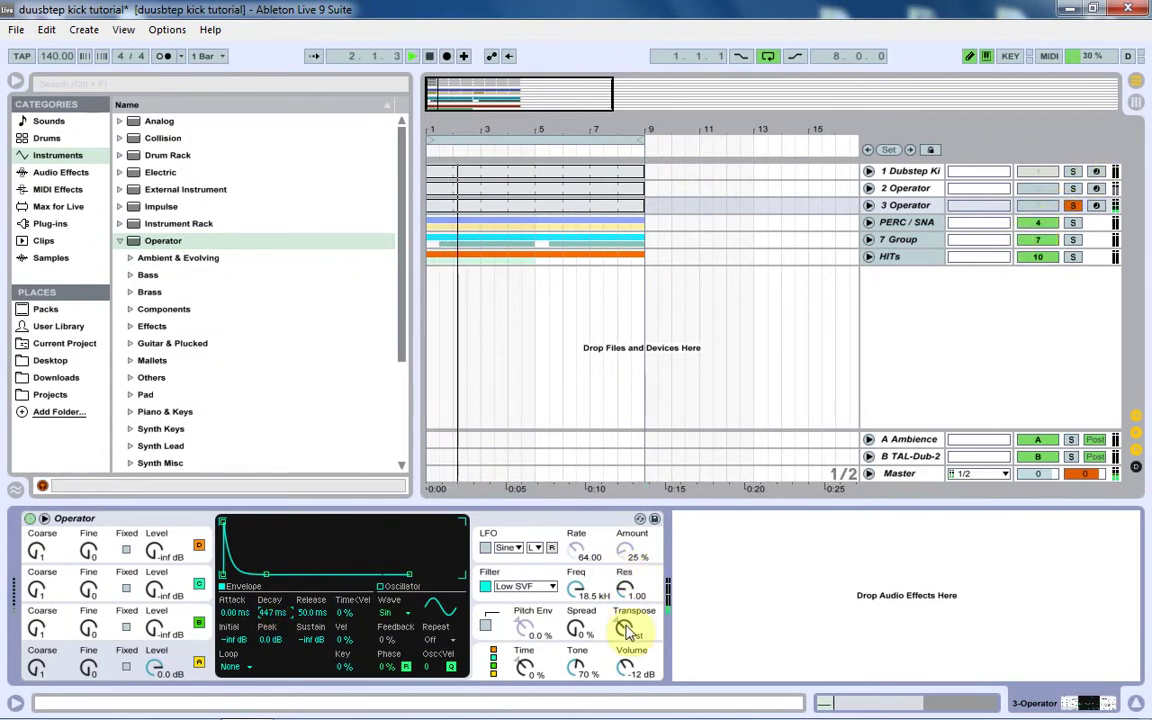
{"action": "left_click_drag", "start_coordinate": [627, 672], "coordinate": [627, 650]}
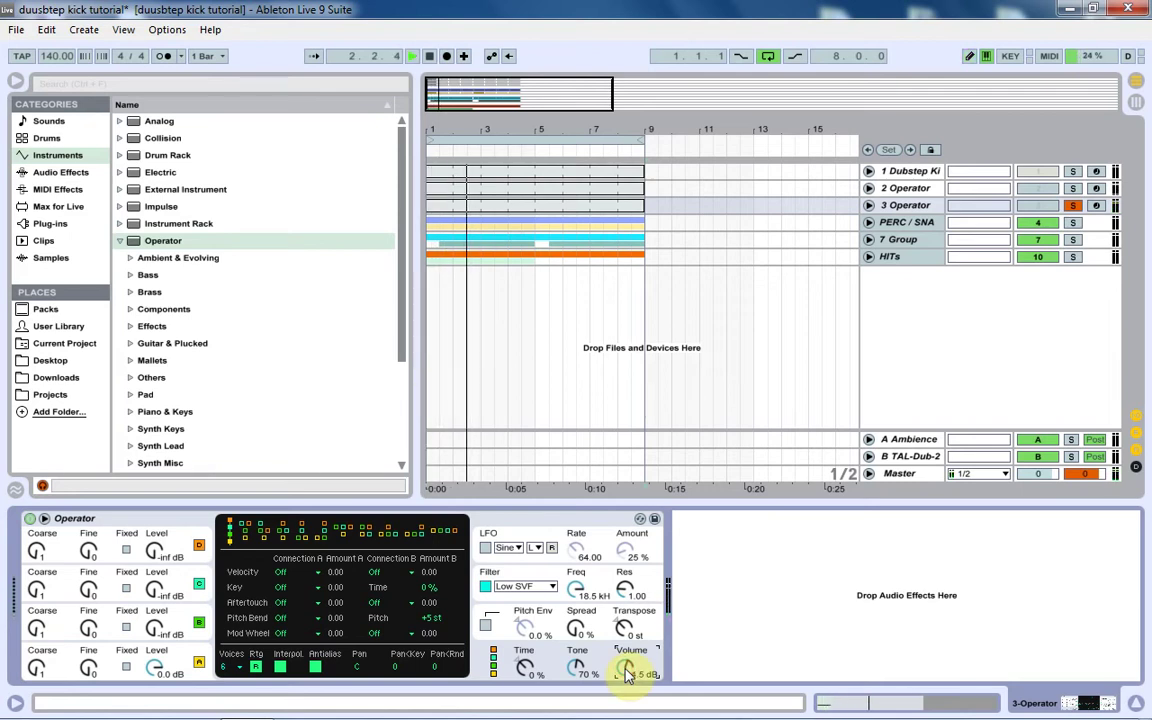
Activate oscillator B at coarse 0.5 and -7.0 dB, with sustain -inf dB and decay 11.7 s.
{"action": "left_click", "coordinate": [155, 628]}
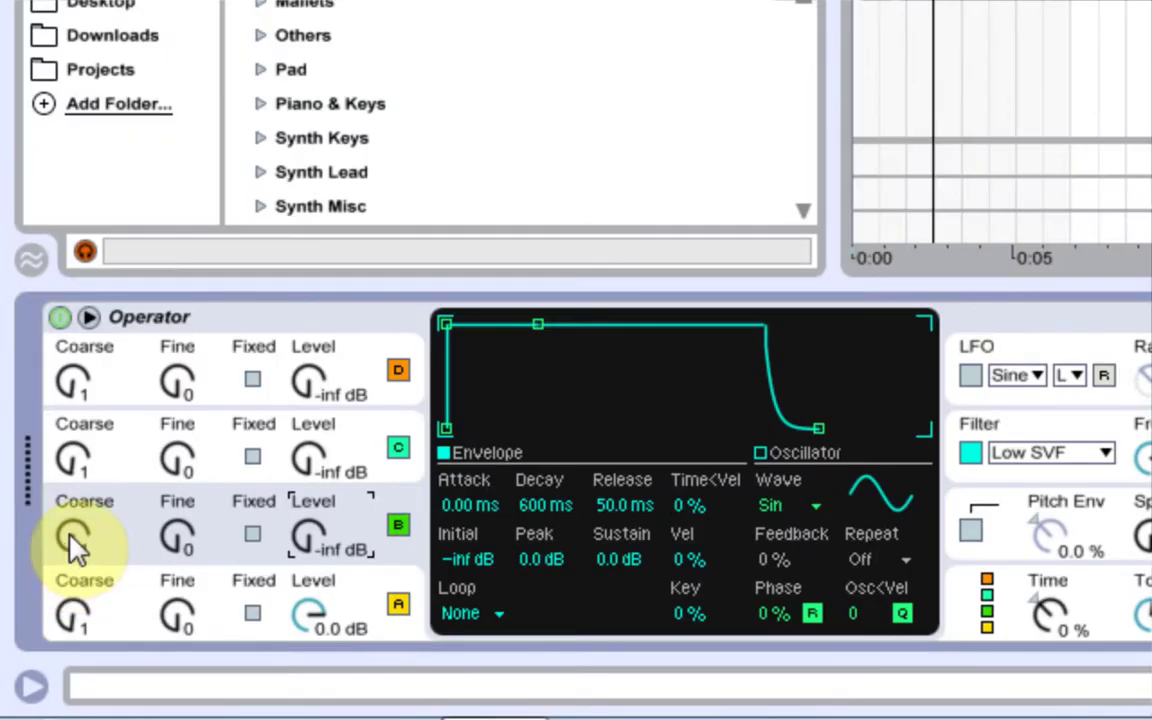
{"action": "mouse_move", "coordinate": [40, 612]}
{"action": "left_mouse_down"}
{"action": "mouse_move", "coordinate": [40, 622]}
{"action": "mouse_move", "coordinate": [42, 610]}
{"action": "left_mouse_up"}
{"action": "left_click_drag", "start_coordinate": [312, 537], "coordinate": [312, 530]}
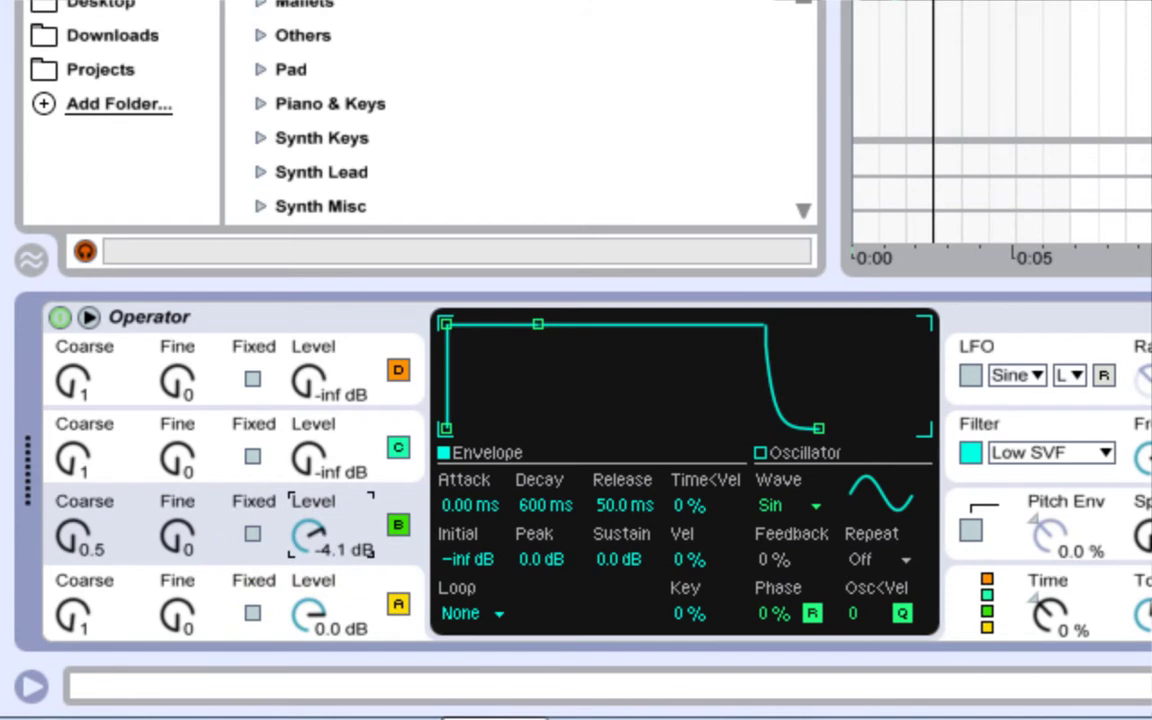
{"action": "left_click", "coordinate": [312, 530]}
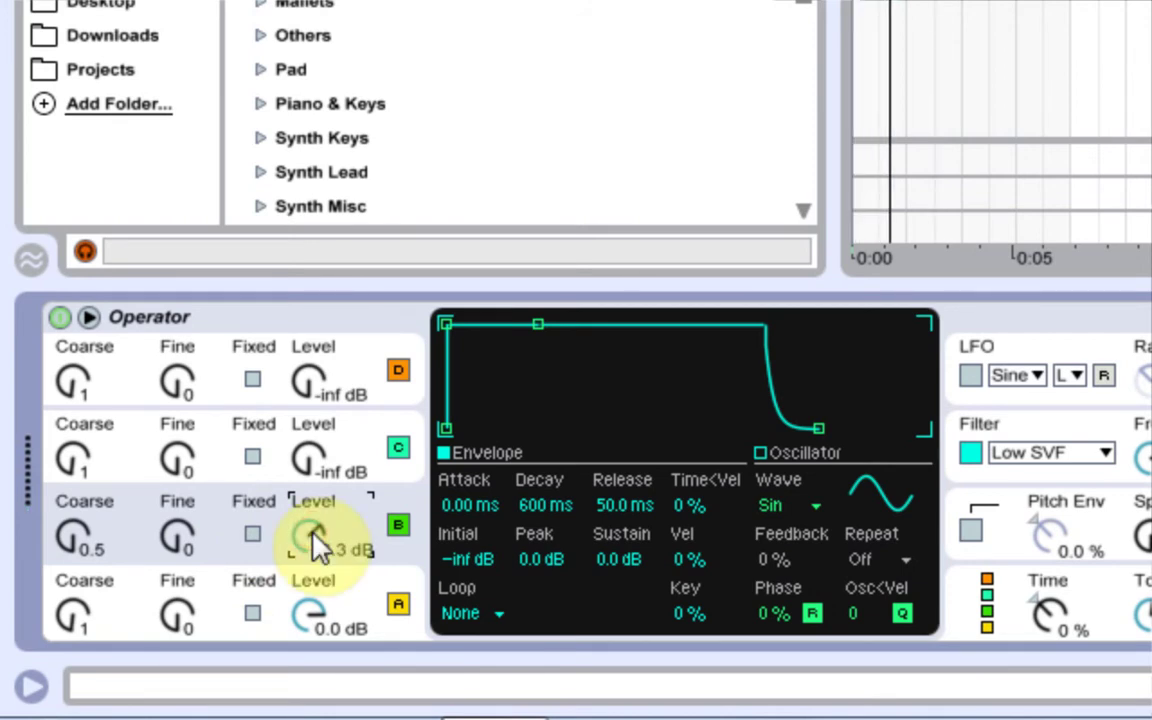
{"action": "left_click", "coordinate": [316, 533]}
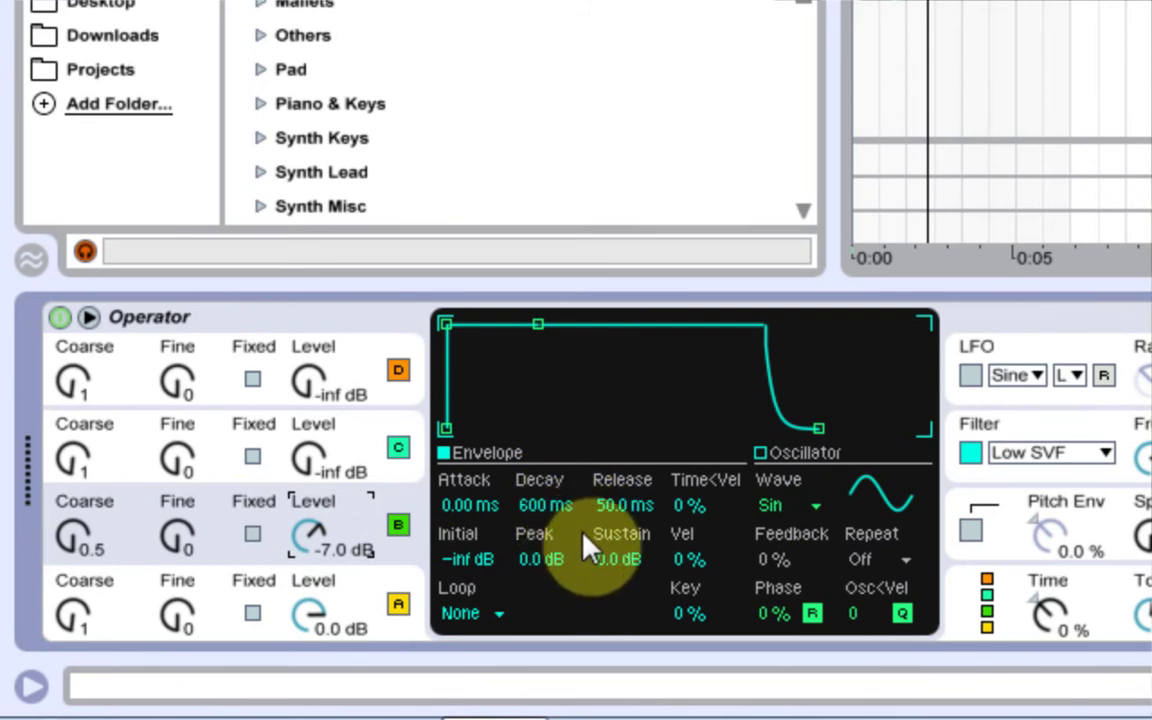
{"action": "left_click_drag", "start_coordinate": [625, 568], "coordinate": [625, 620]}
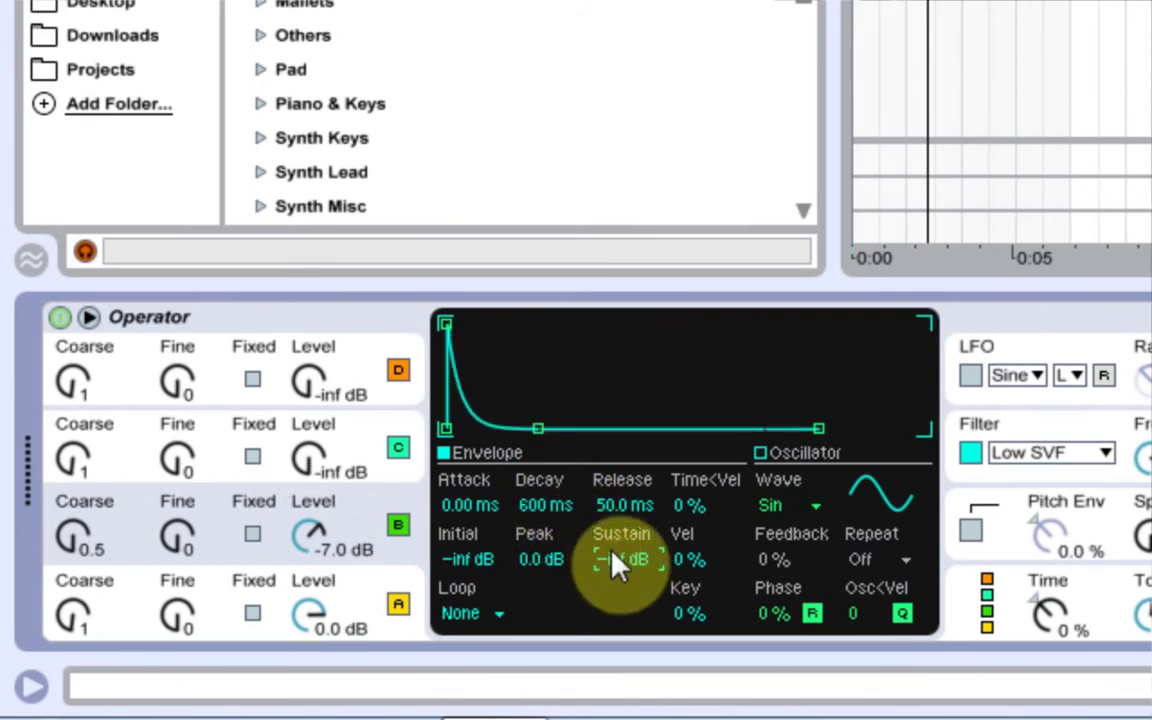
{"action": "left_click_drag", "start_coordinate": [548, 516], "coordinate": [548, 450]}
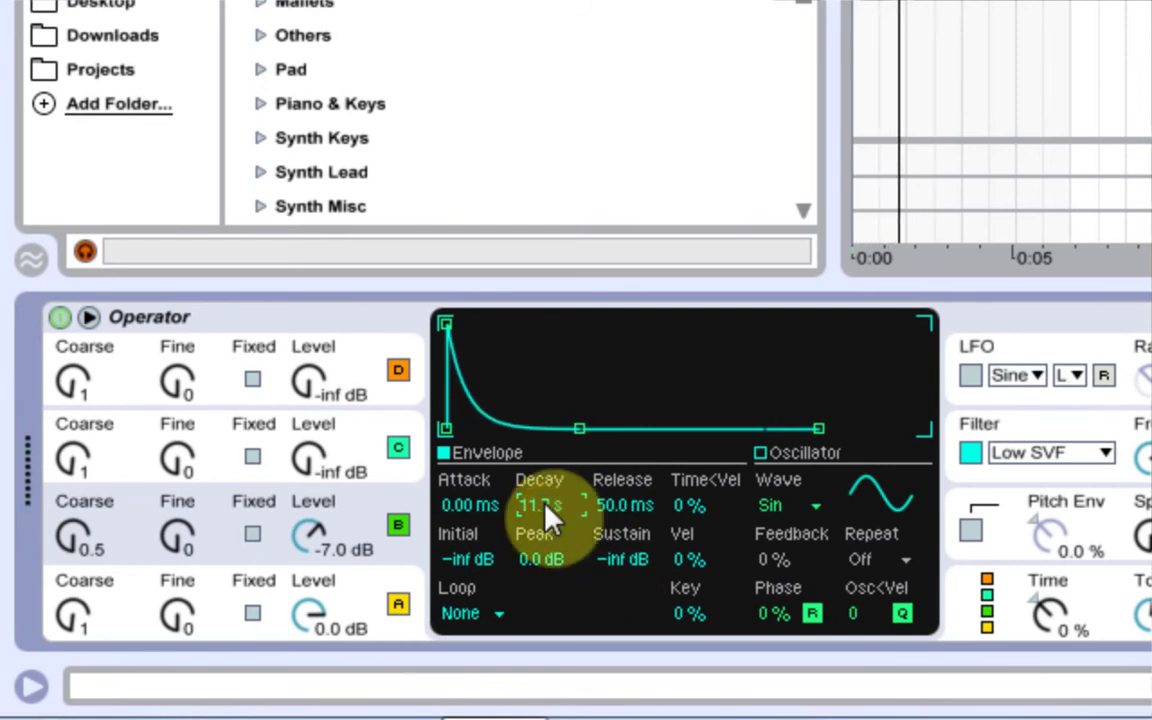
Give oscillator C the SqD waveform, raise its level to 0.0 dB, and set its coarse tuning to 4.
{"action": "left_click", "coordinate": [398, 447]}
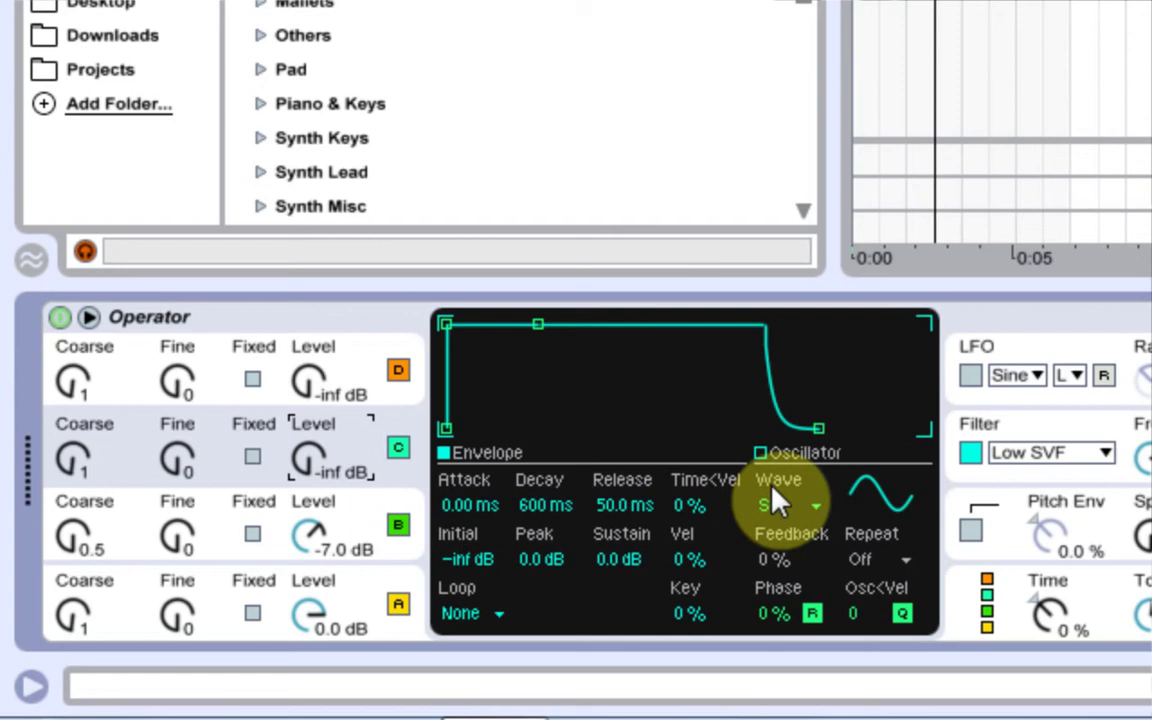
{"action": "left_click", "coordinate": [809, 513]}
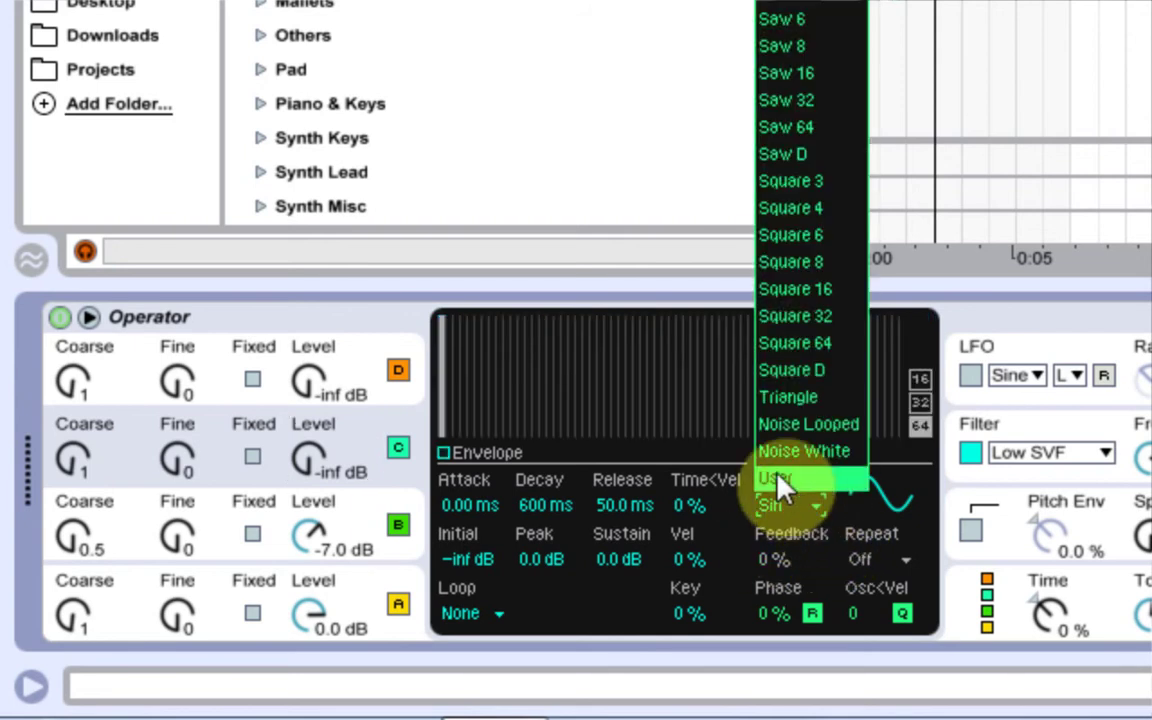
{"action": "left_click", "coordinate": [793, 376]}
{"action": "left_click_drag", "start_coordinate": [311, 458], "coordinate": [311, 410]}
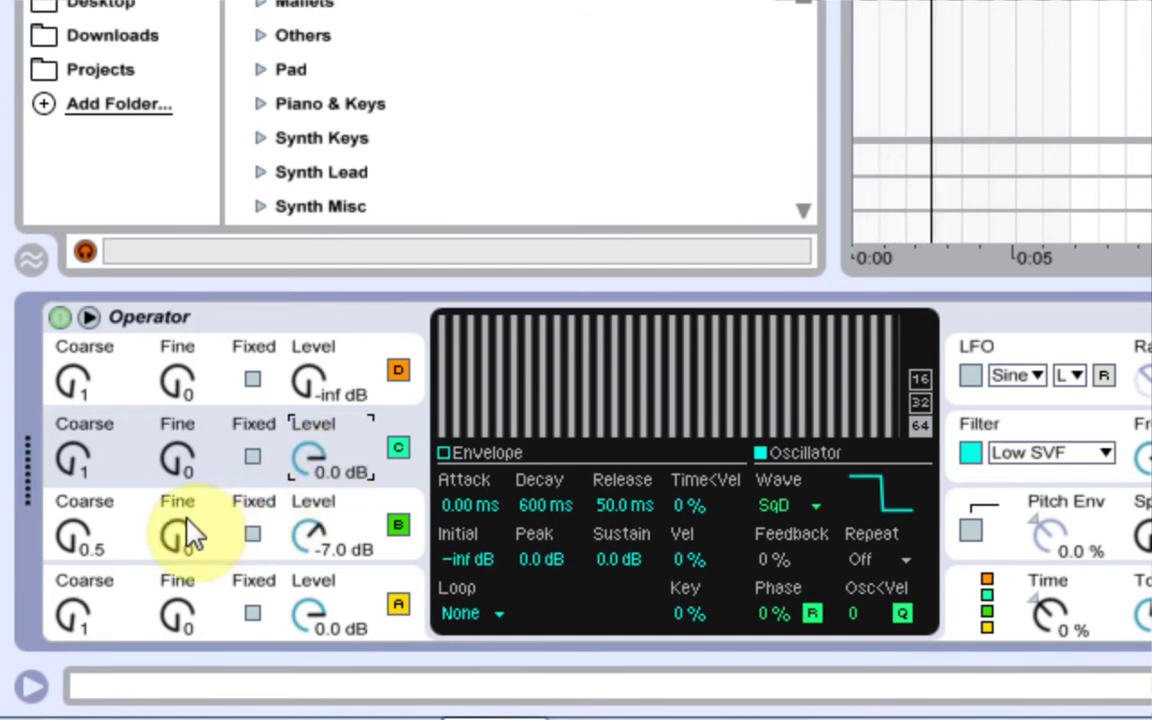
{"action": "left_click", "coordinate": [81, 454]}
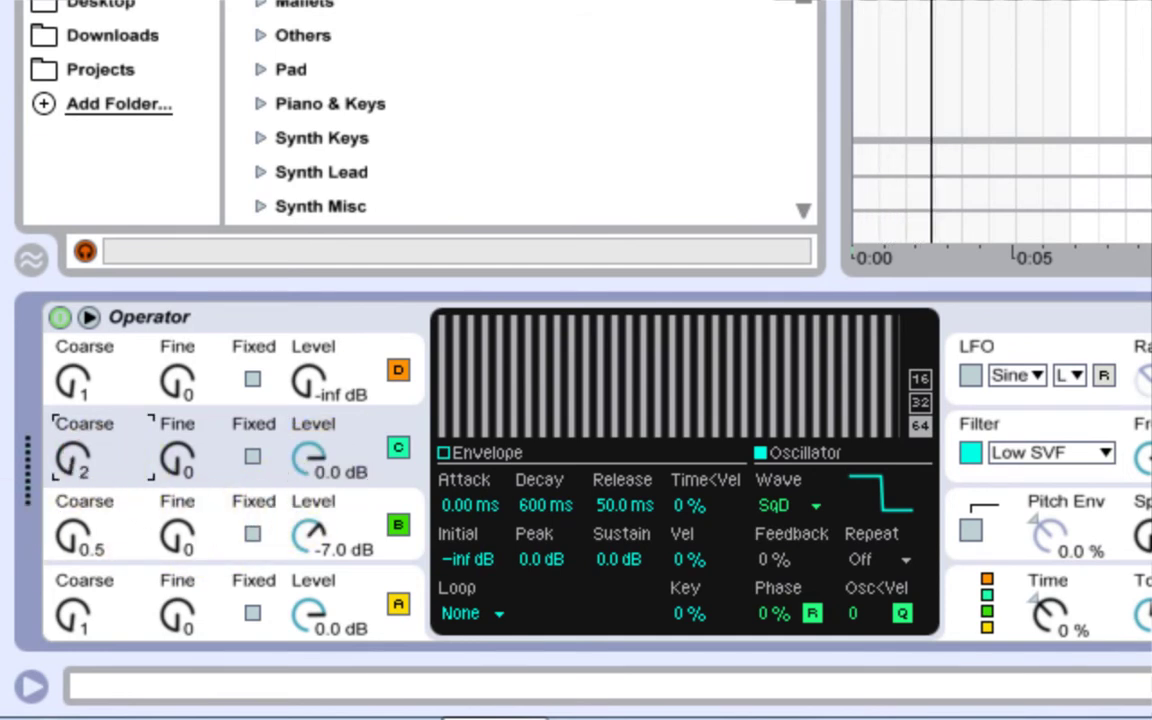
{"action": "left_click_drag", "start_coordinate": [81, 454], "coordinate": [92, 470]}
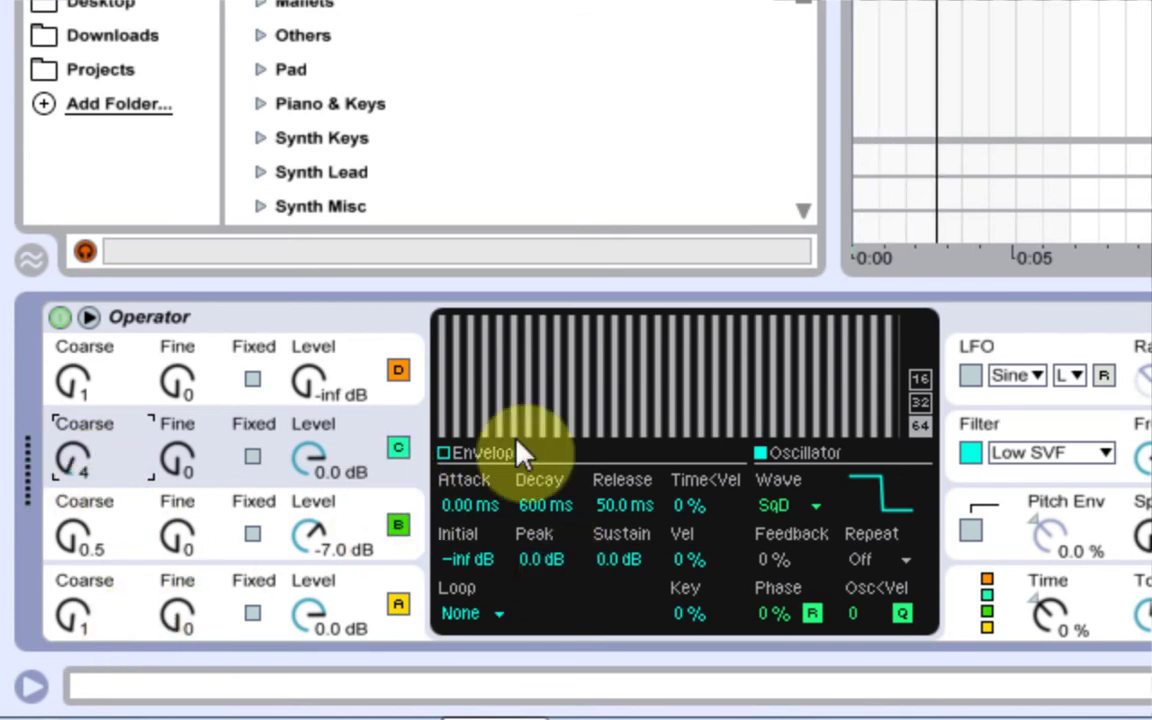
Activate oscillator D's sine wave at 0.0 dB with coarse tuning 34.
{"action": "left_click", "coordinate": [362, 372]}
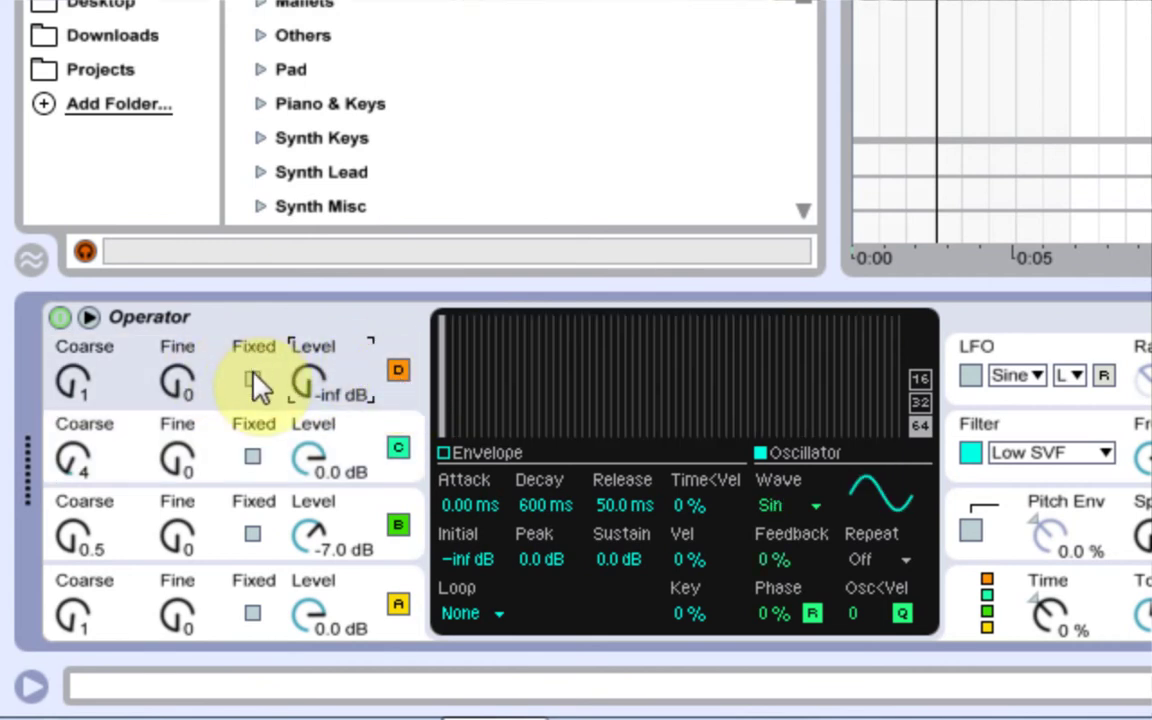
{"action": "left_click_drag", "start_coordinate": [306, 382], "coordinate": [306, 320]}
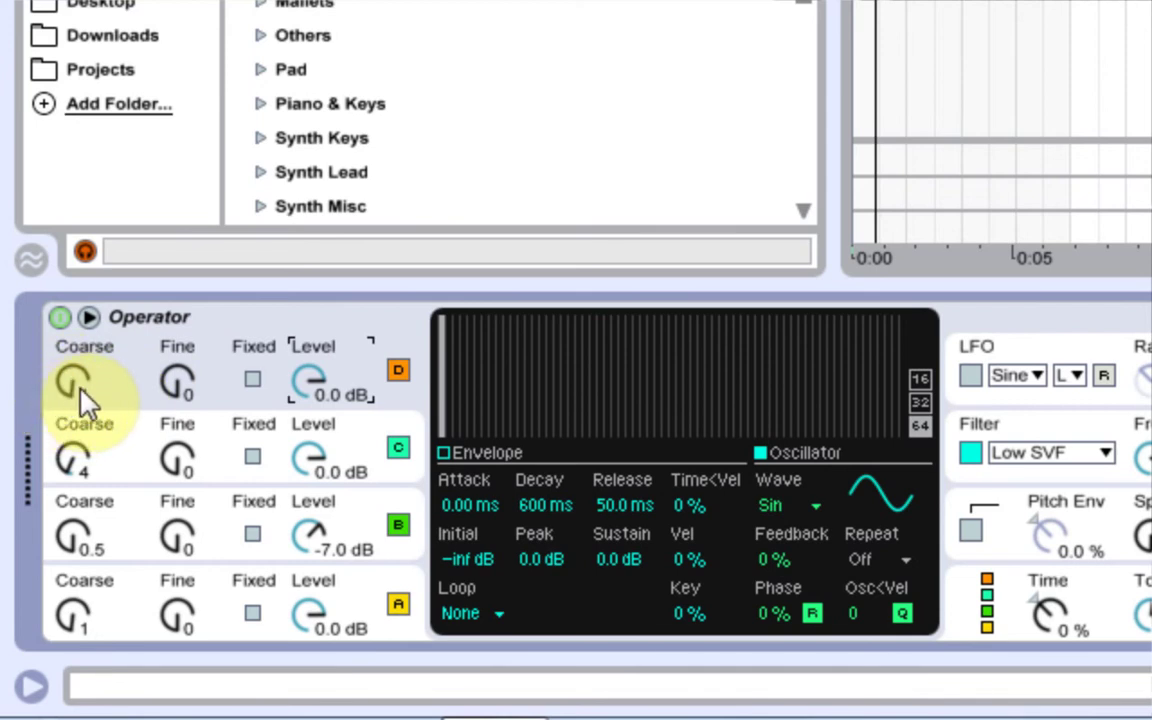
{"action": "left_click_drag", "start_coordinate": [79, 391], "coordinate": [79, 314]}
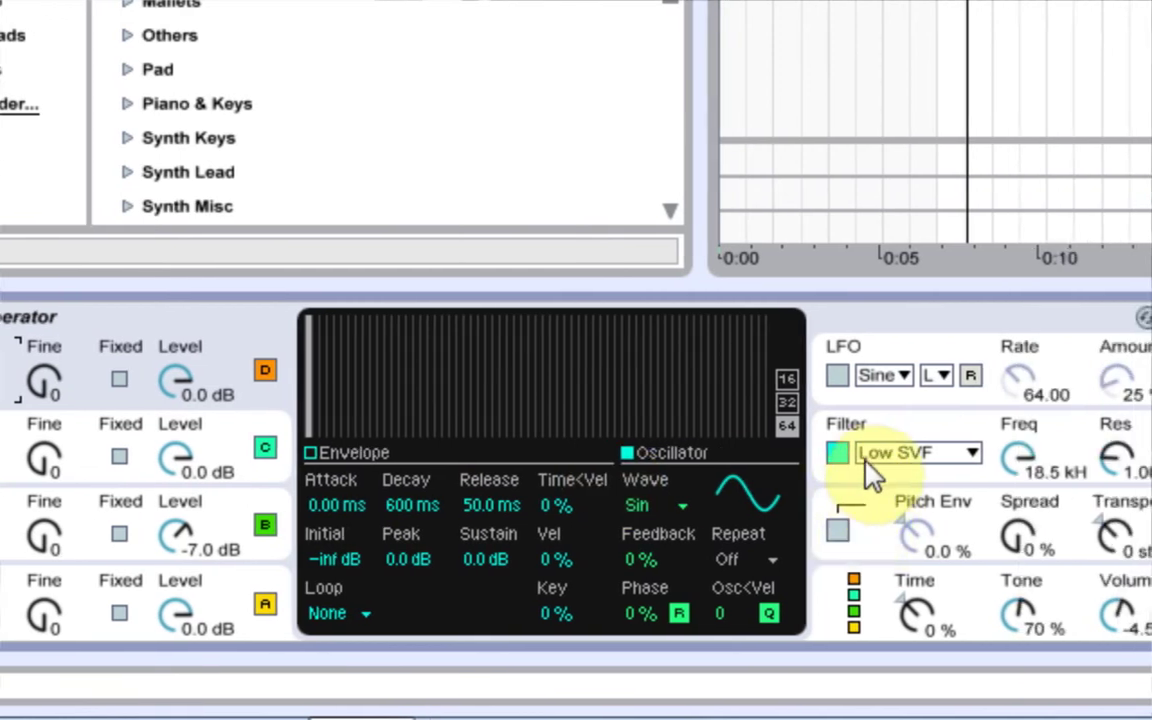
Switch Operator's filter to High Ladder with Freq 1.77 kHz and Res 0.30.
{"action": "left_click", "coordinate": [1003, 458]}
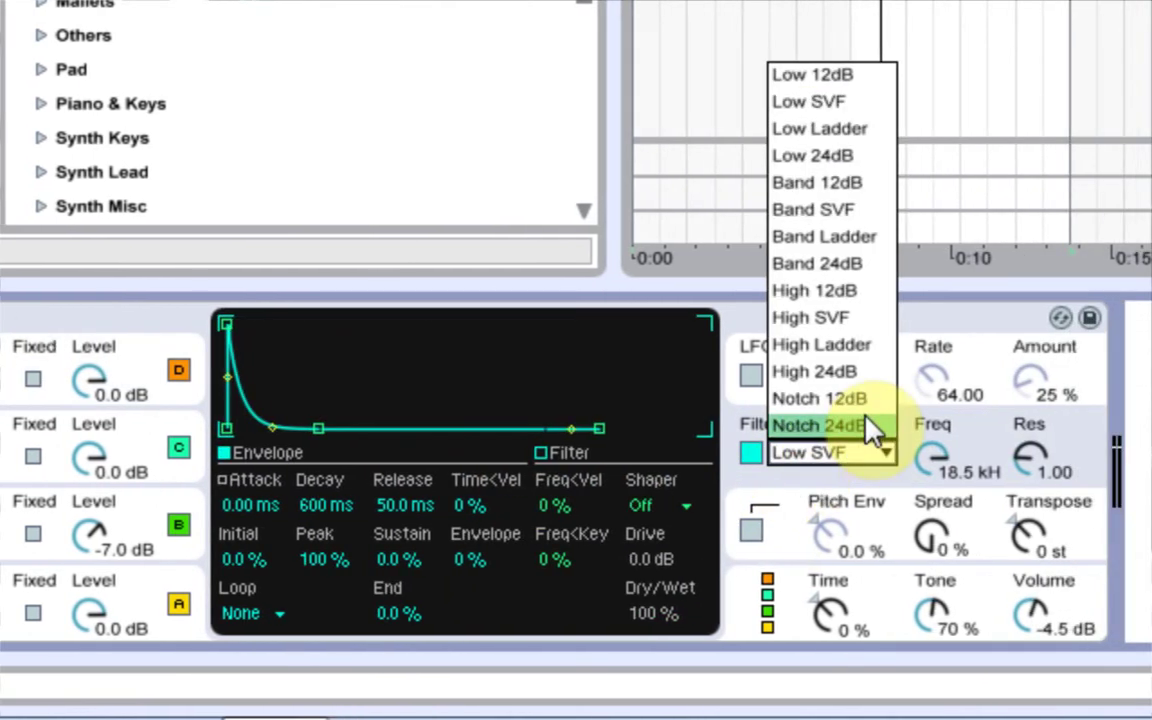
{"action": "left_click", "coordinate": [825, 344]}
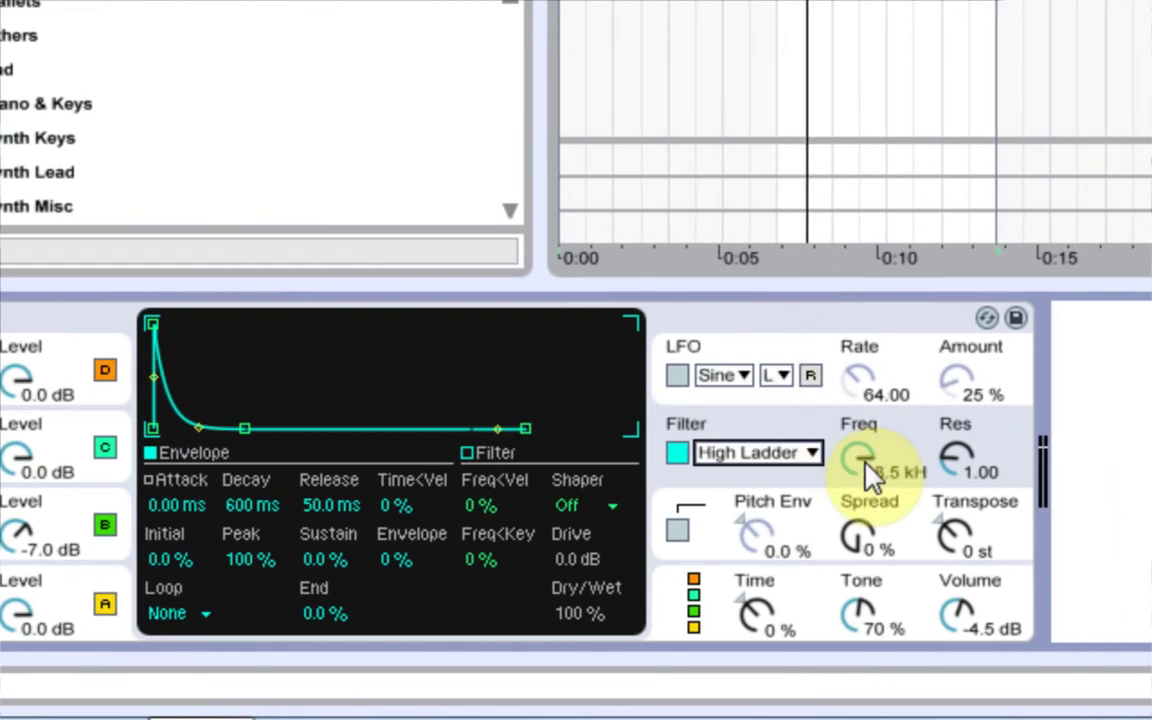
{"action": "left_click_drag", "start_coordinate": [864, 460], "coordinate": [864, 440]}
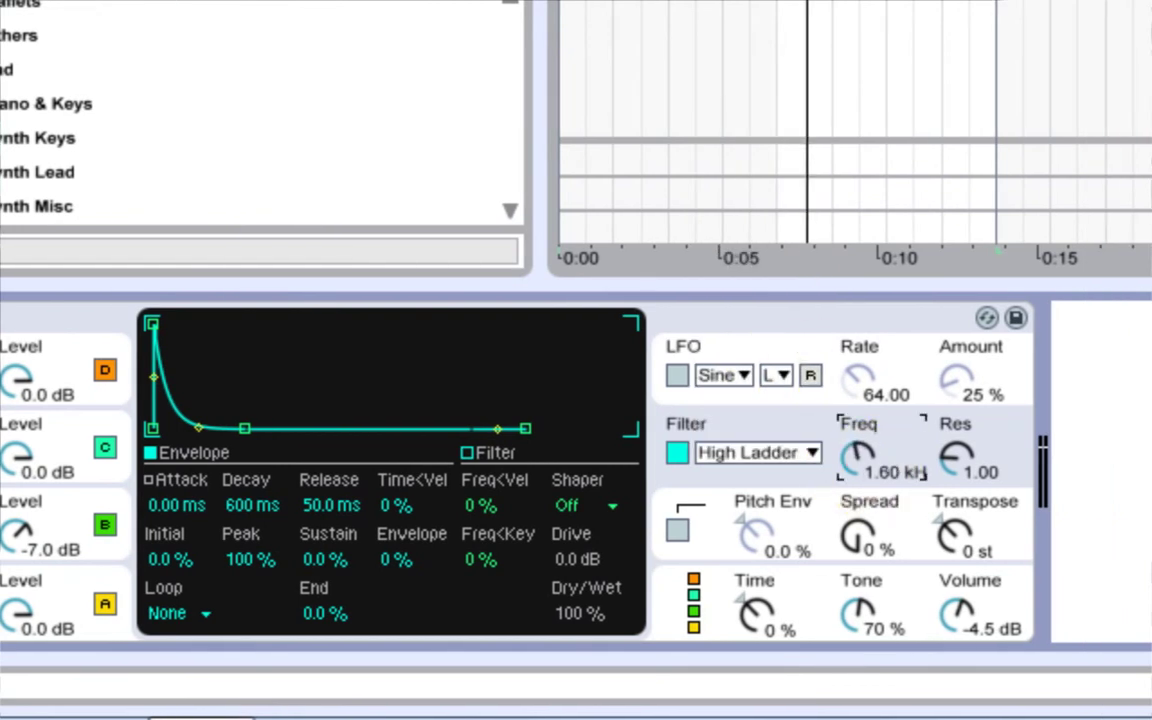
{"action": "left_click_drag", "start_coordinate": [862, 462], "coordinate": [861, 460]}
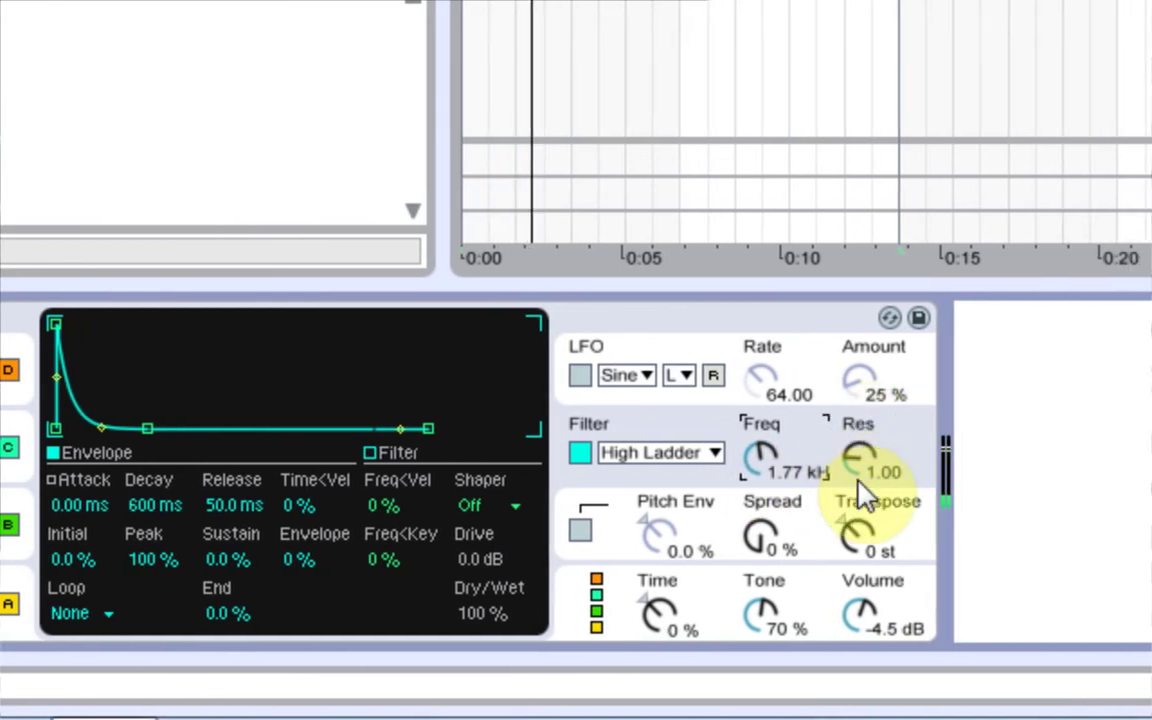
{"action": "mouse_move", "coordinate": [860, 458]}
{"action": "left_mouse_down"}
{"action": "mouse_move", "coordinate": [860, 490]}
{"action": "mouse_move", "coordinate": [851, 463]}
{"action": "left_mouse_up"}
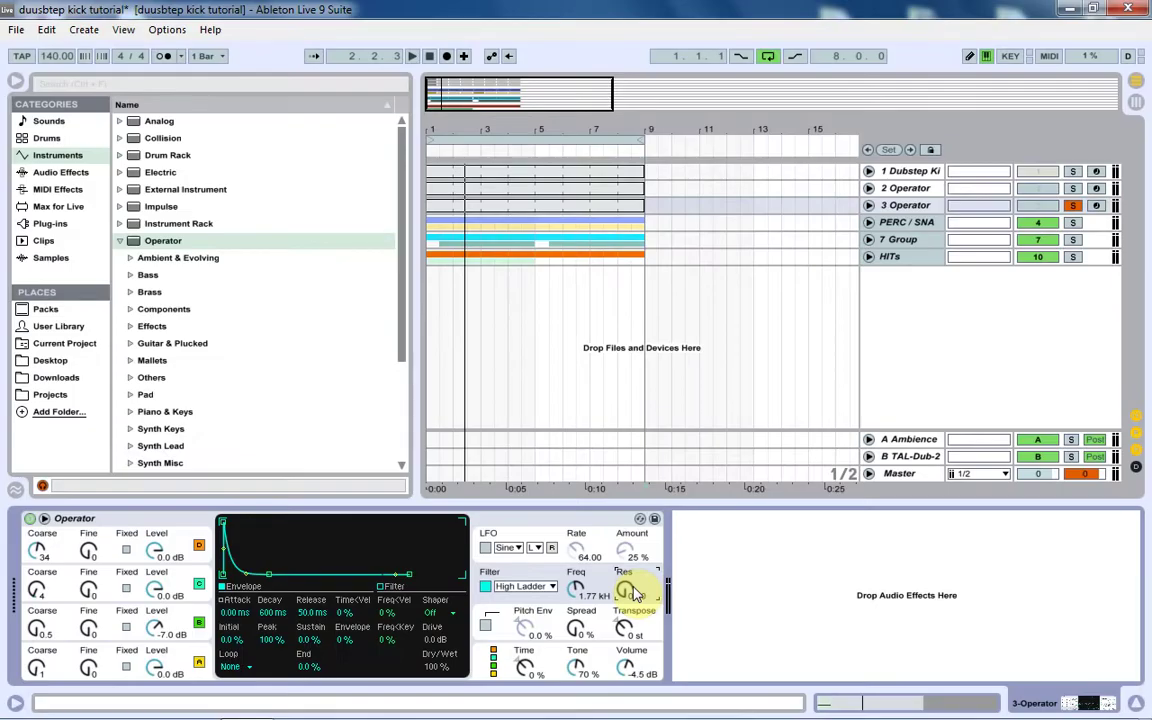
Audition 3 Operator, then solo 2 Operator too and play both tracks together.
{"action": "key", "text": "space"}
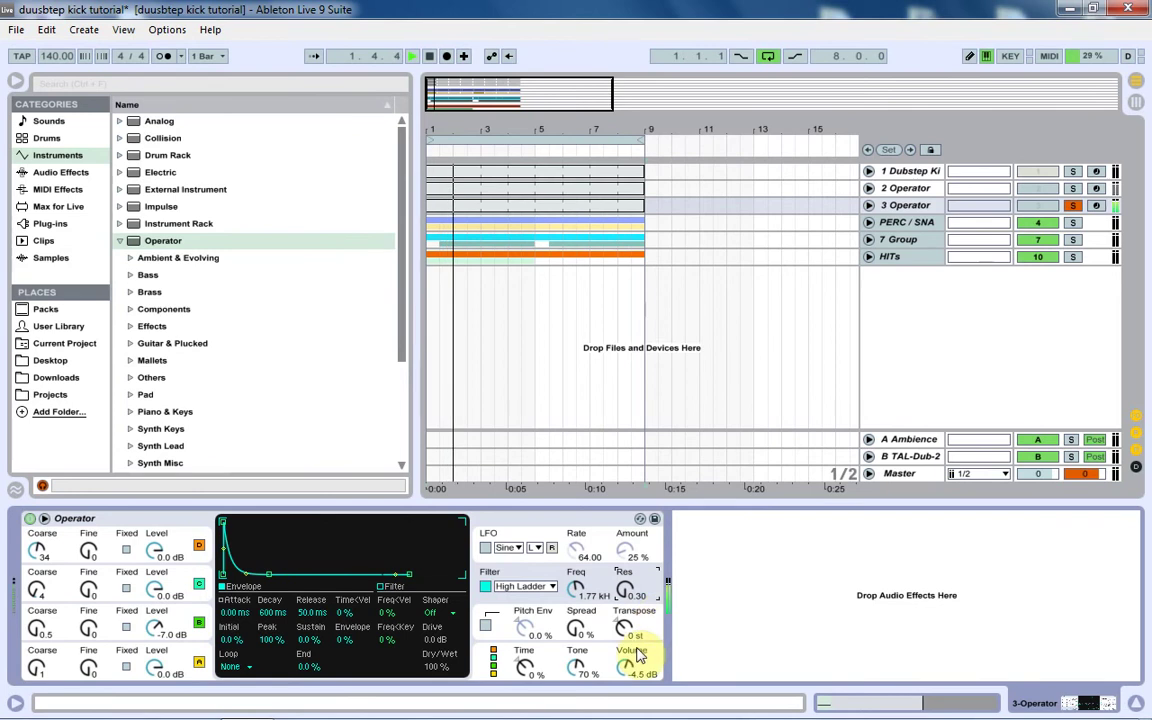
{"action": "key", "text": "space"}
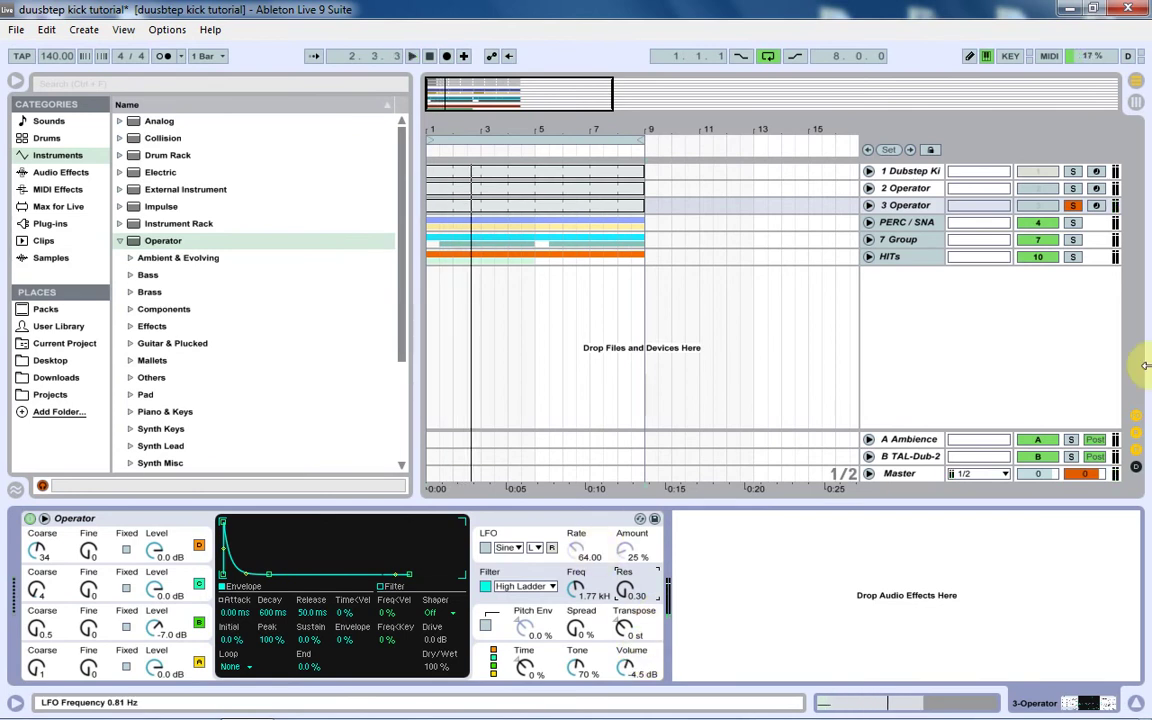
{"action": "left_click", "coordinate": [1074, 191]}
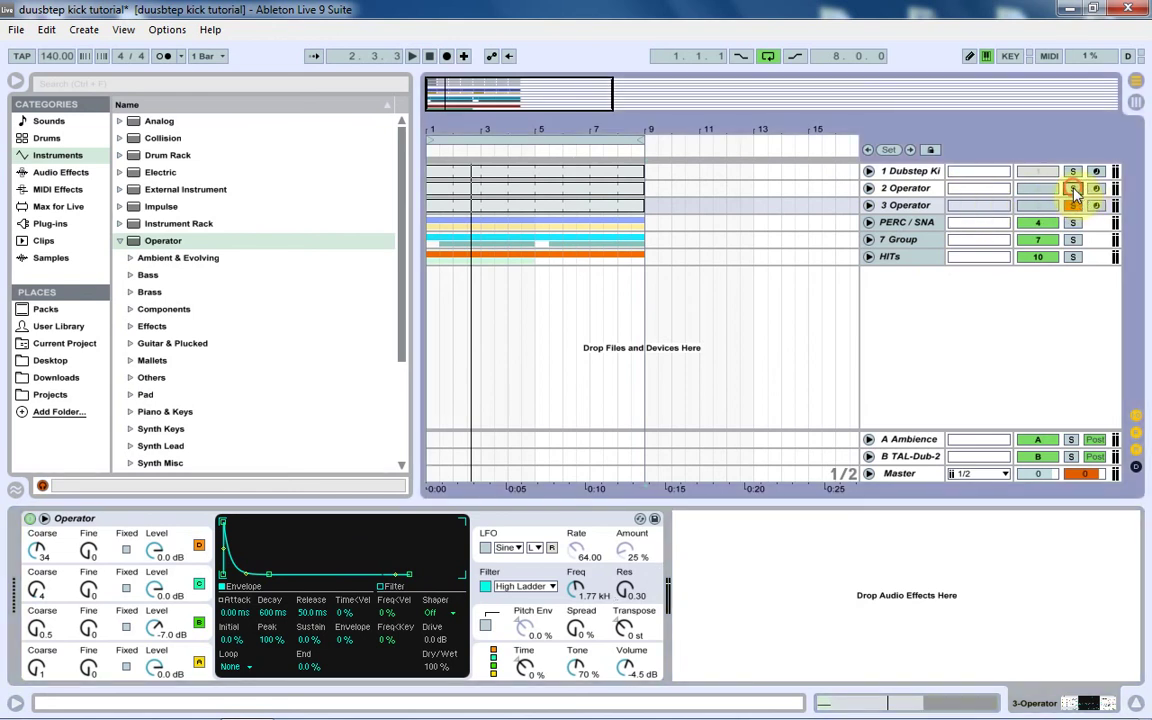
{"action": "key", "text": "space"}
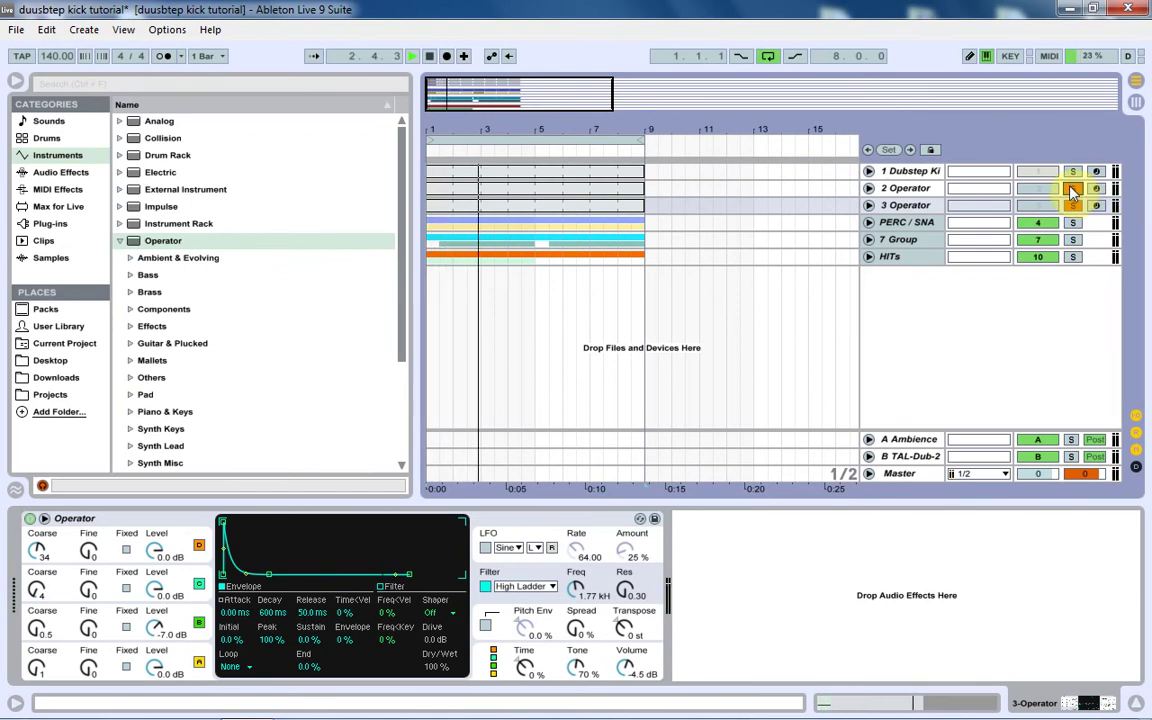
Stop playback, leaving both 2 Operator and 3 Operator soloed.
{"action": "key", "text": "space"}
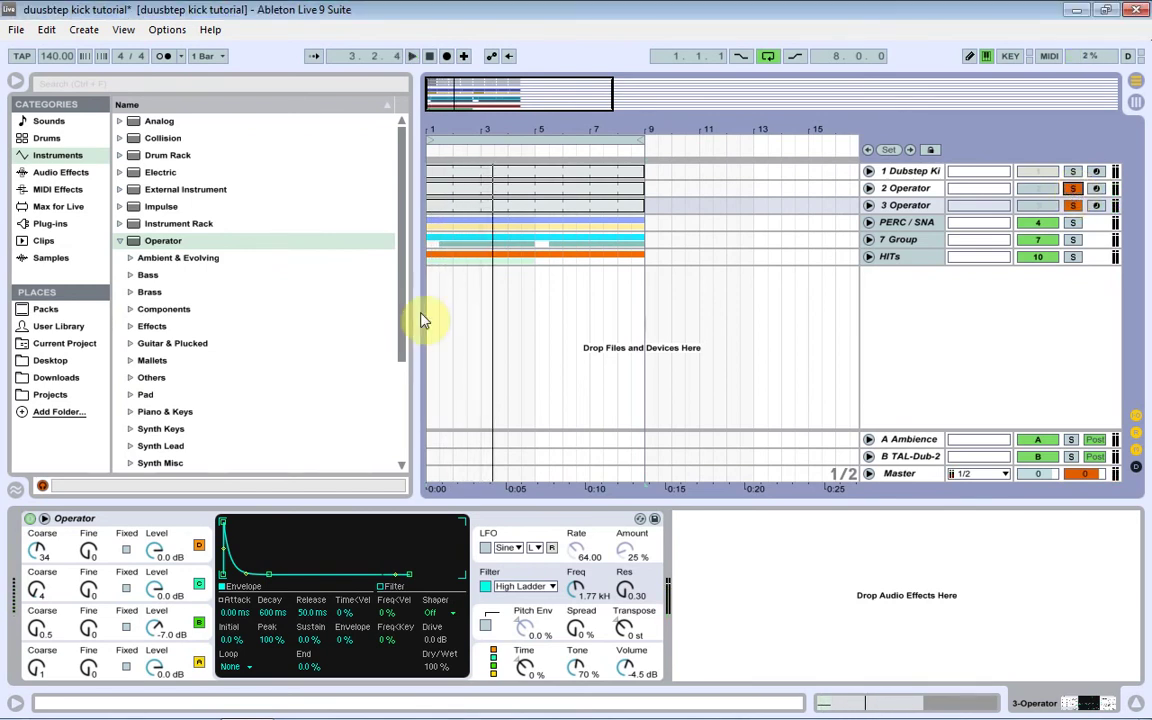